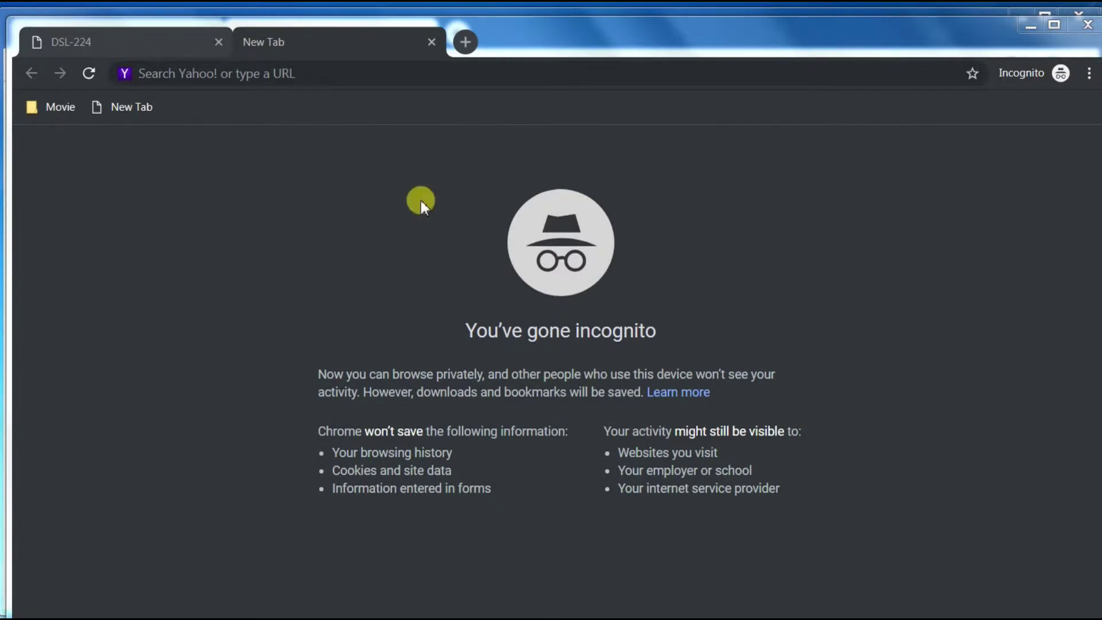
Load the DSL-224 login page at 192.168.1.1 in a new tab, correcting the mistyped 192.68.1.1
{"action": "left_click", "coordinate": [289, 70]}
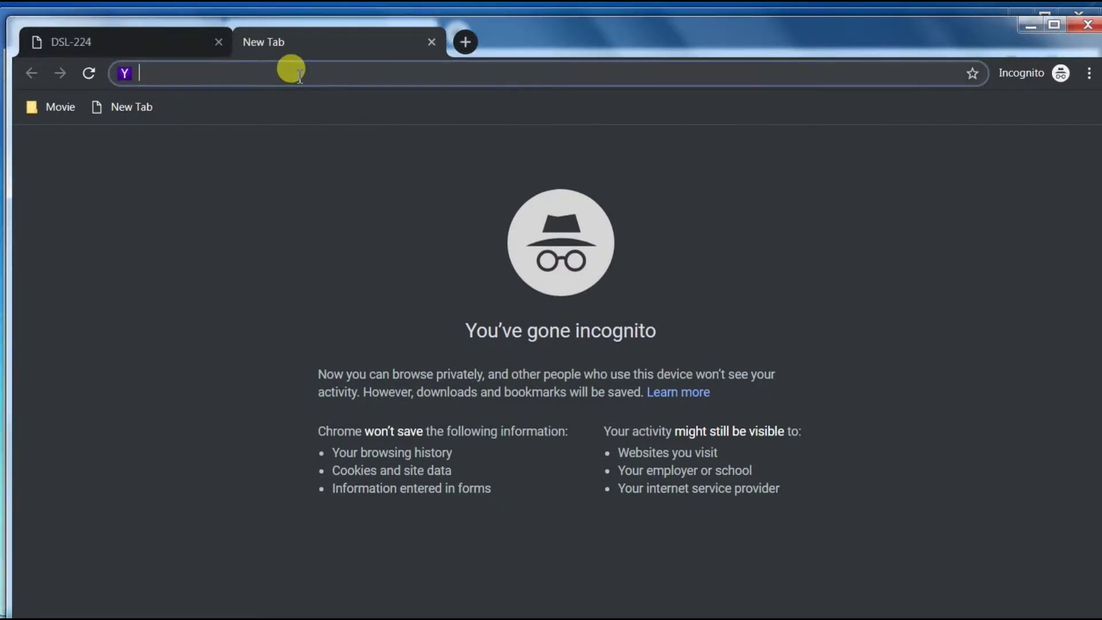
{"action": "type", "text": "192"}
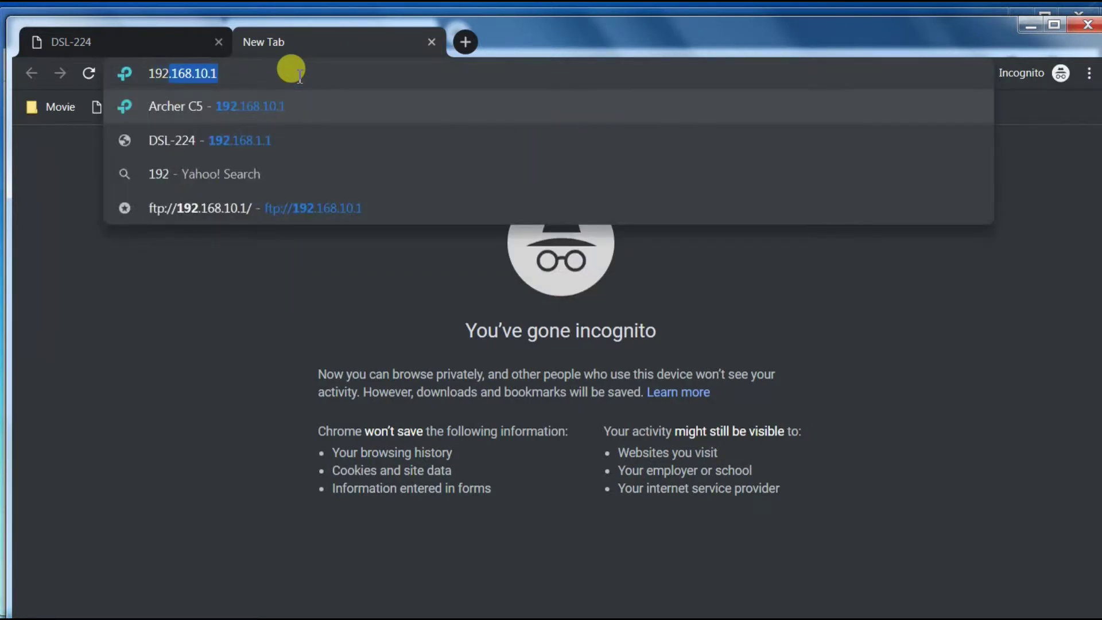
{"action": "type", "text": "."}
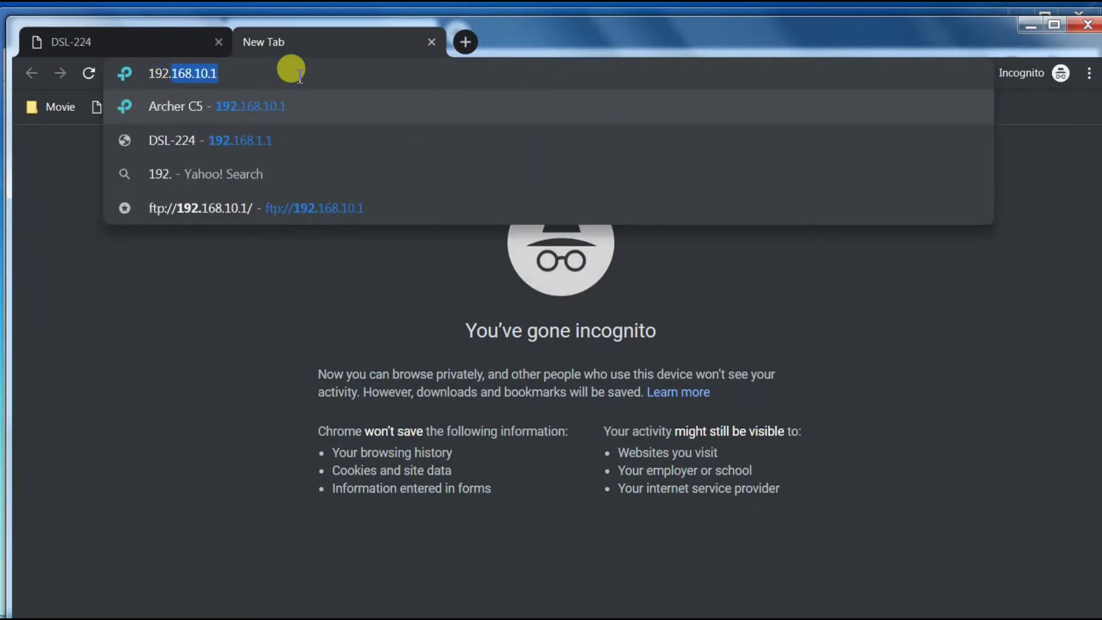
{"action": "type", "text": "68.1.1"}
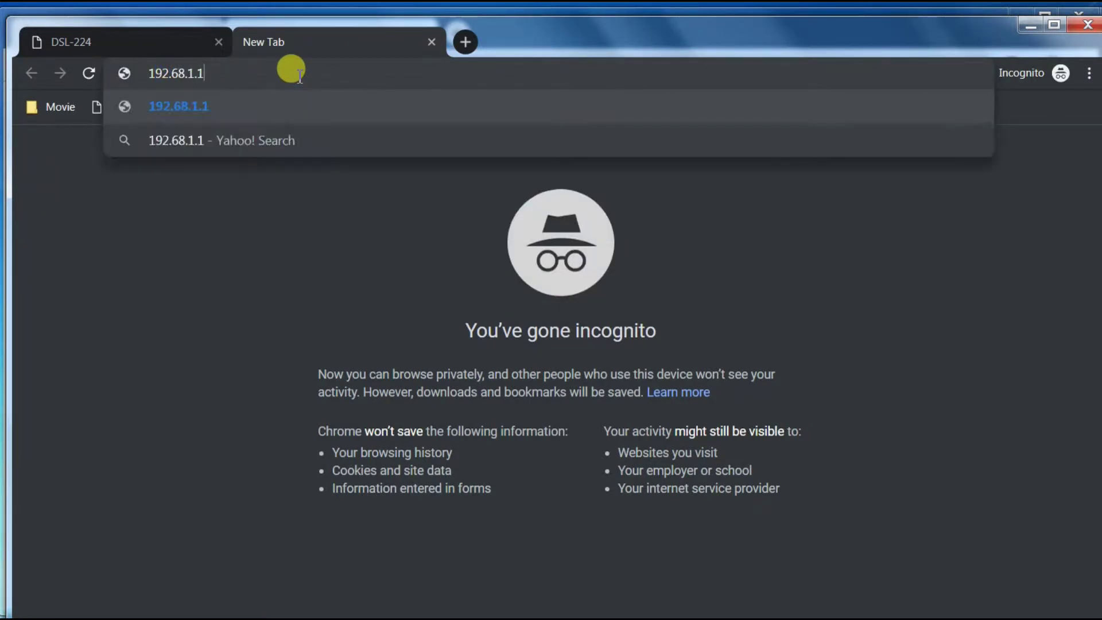
{"action": "key", "text": "Return"}
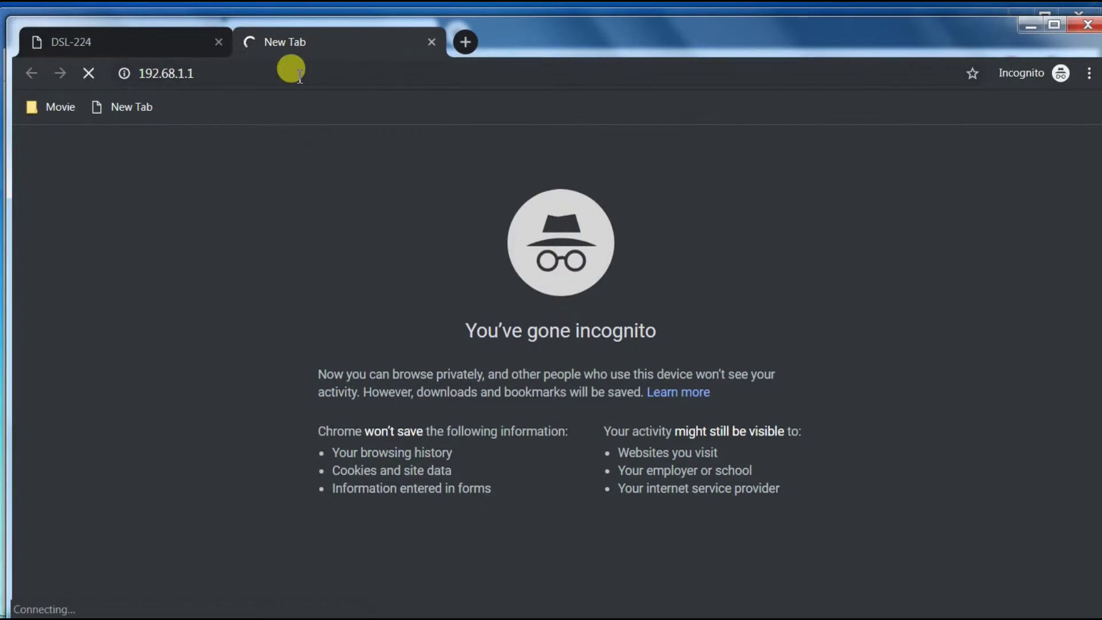
{"action": "left_click_drag", "start_coordinate": [214, 71], "coordinate": [164, 73]}
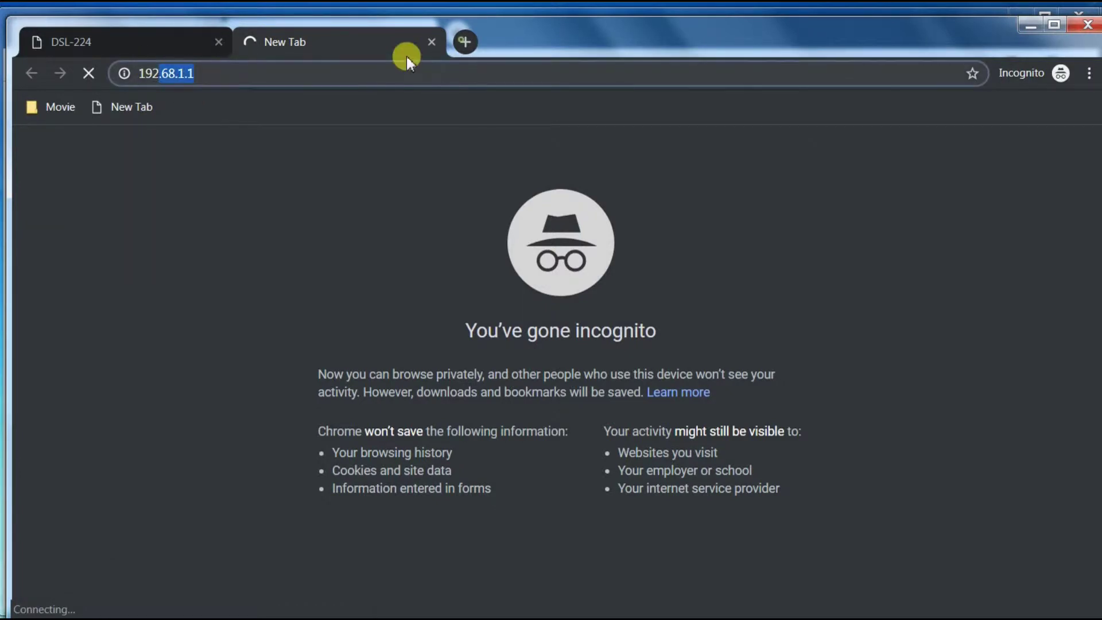
{"action": "key", "text": "ctrl+t"}
{"action": "type", "text": "192.168"}
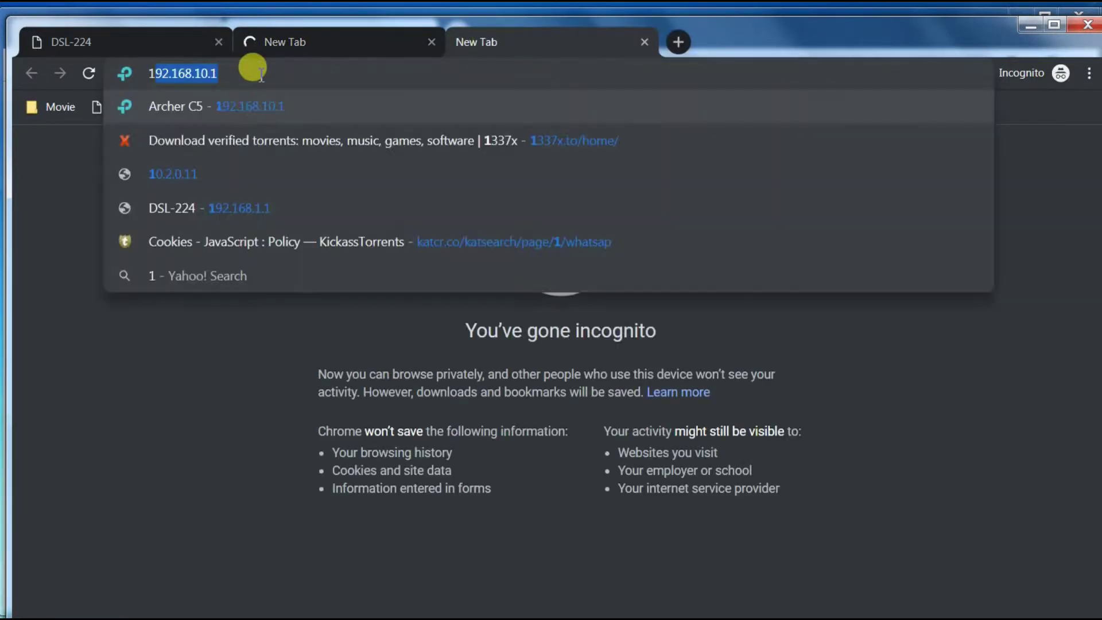
{"action": "type", "text": ".1.1"}
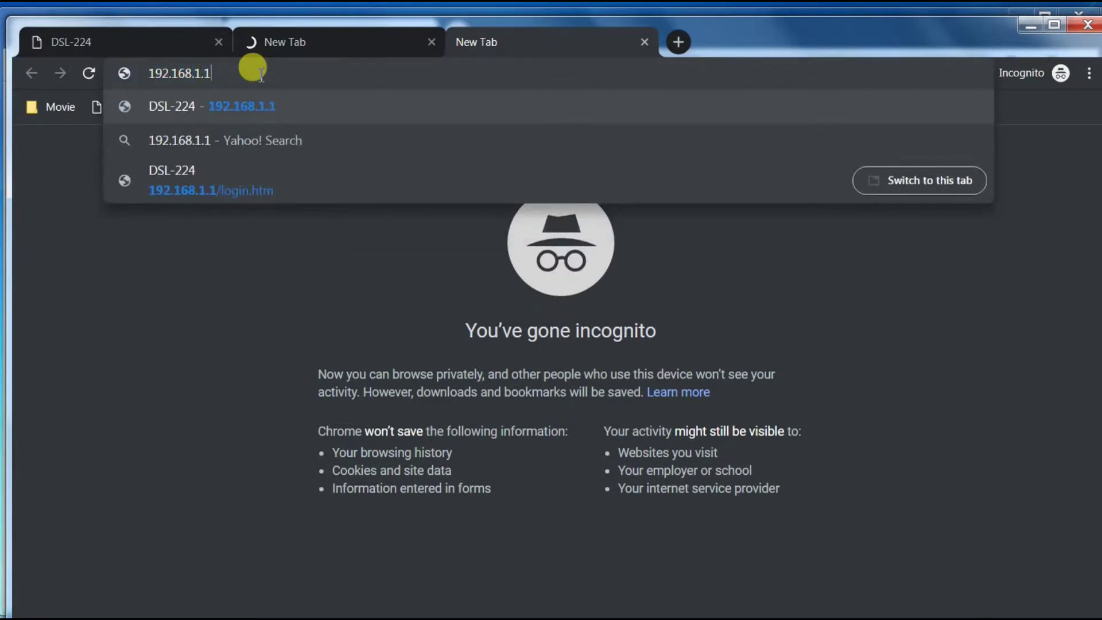
{"action": "key", "text": "Return"}
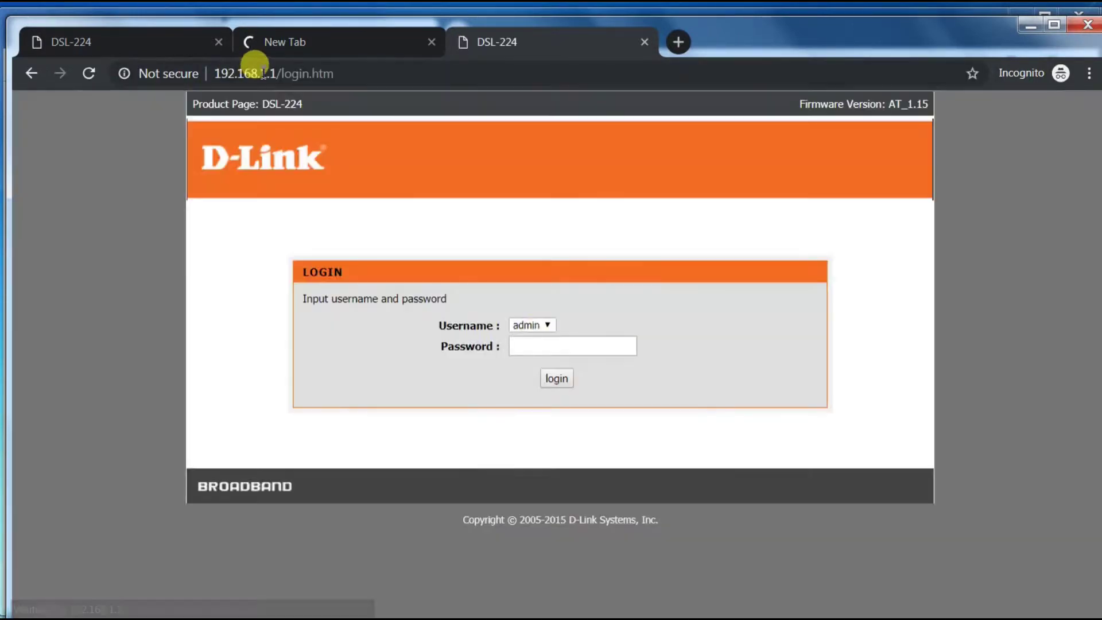
Log in to the DSL-224 with the pasted router password
{"action": "left_click", "coordinate": [547, 347]}
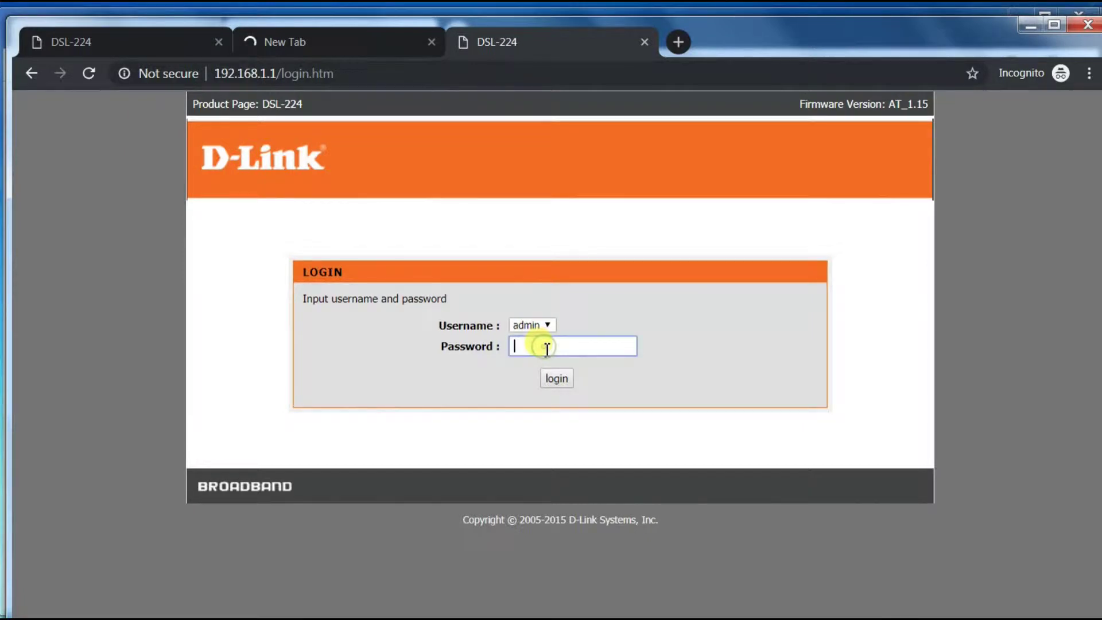
{"action": "key", "text": "ctrl+v"}
{"action": "key", "text": "Return"}
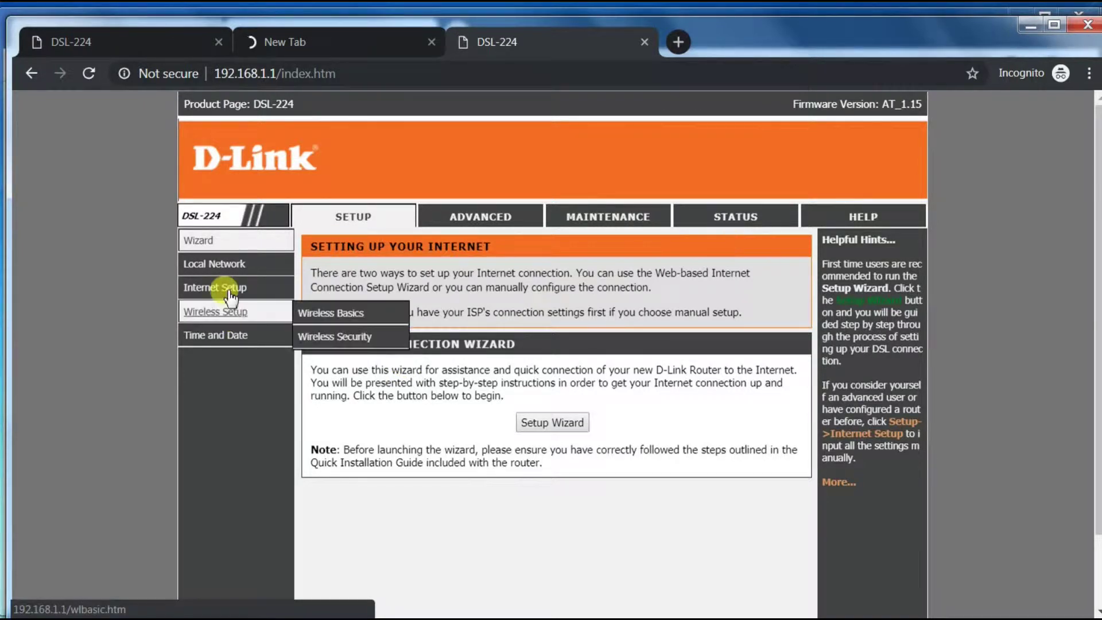
Start the Setup Wizard from Setup > Wizard
{"action": "mouse_move", "coordinate": [226, 272]}
{"action": "mouse_move", "coordinate": [225, 295]}
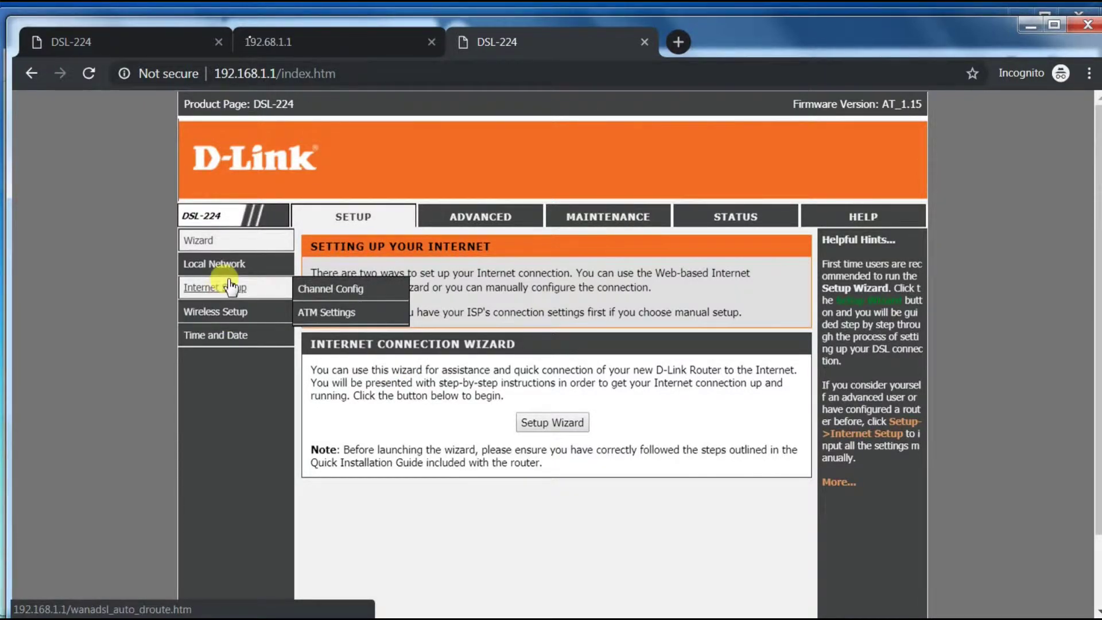
{"action": "left_click", "coordinate": [208, 244]}
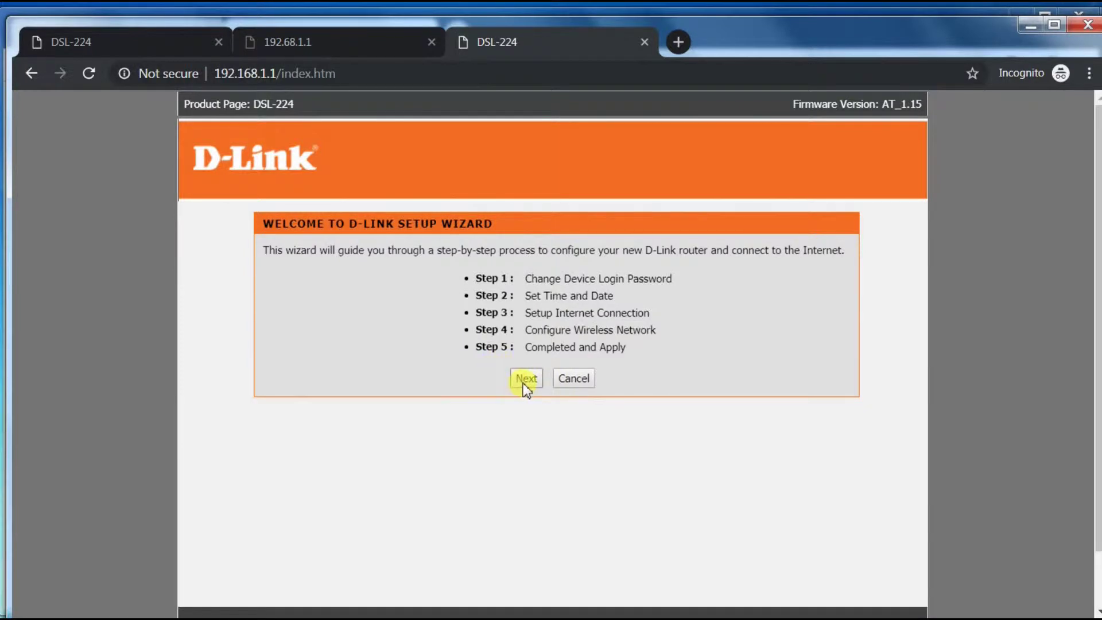
{"action": "left_click", "coordinate": [524, 380]}
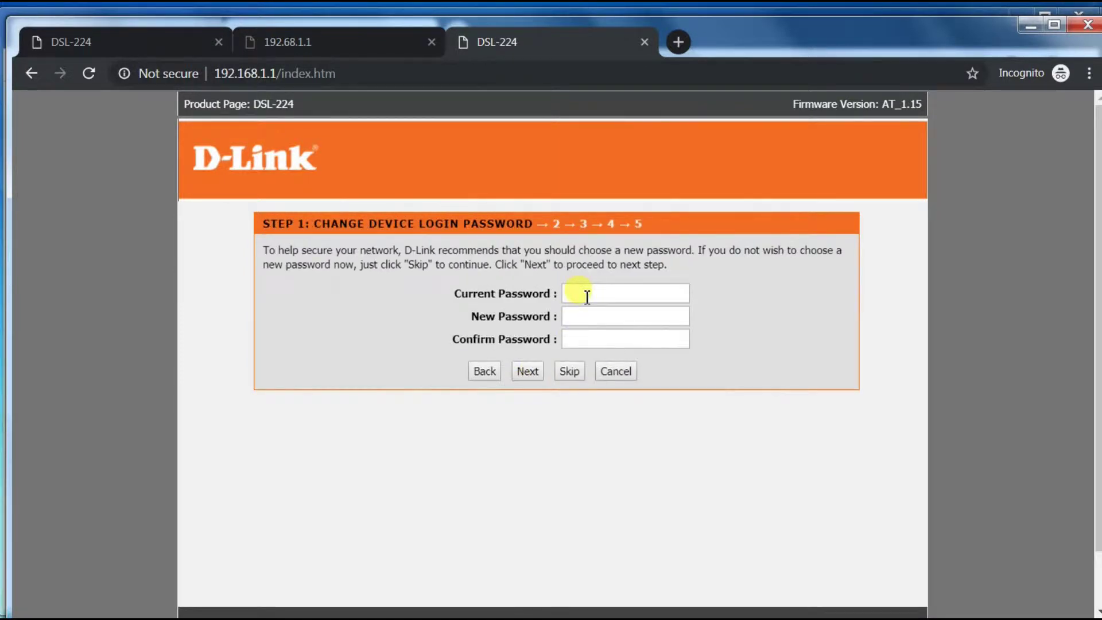
Skip the Step 1 login password change after dismissing the short-password warning
{"action": "left_click", "coordinate": [536, 372]}
{"action": "key", "text": "Return"}
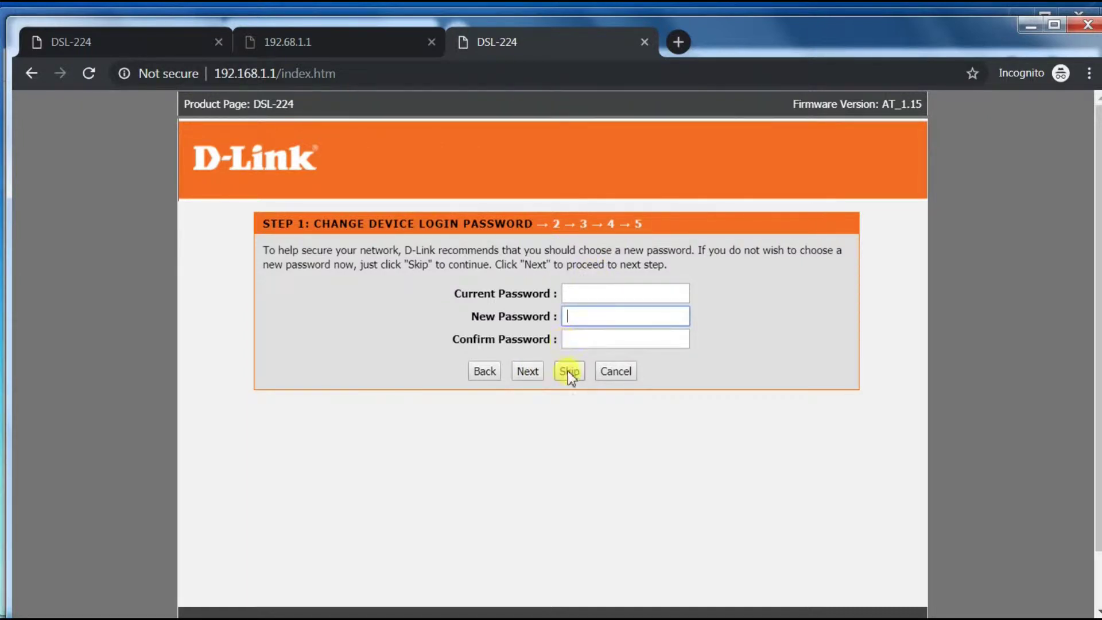
{"action": "left_click", "coordinate": [569, 371]}
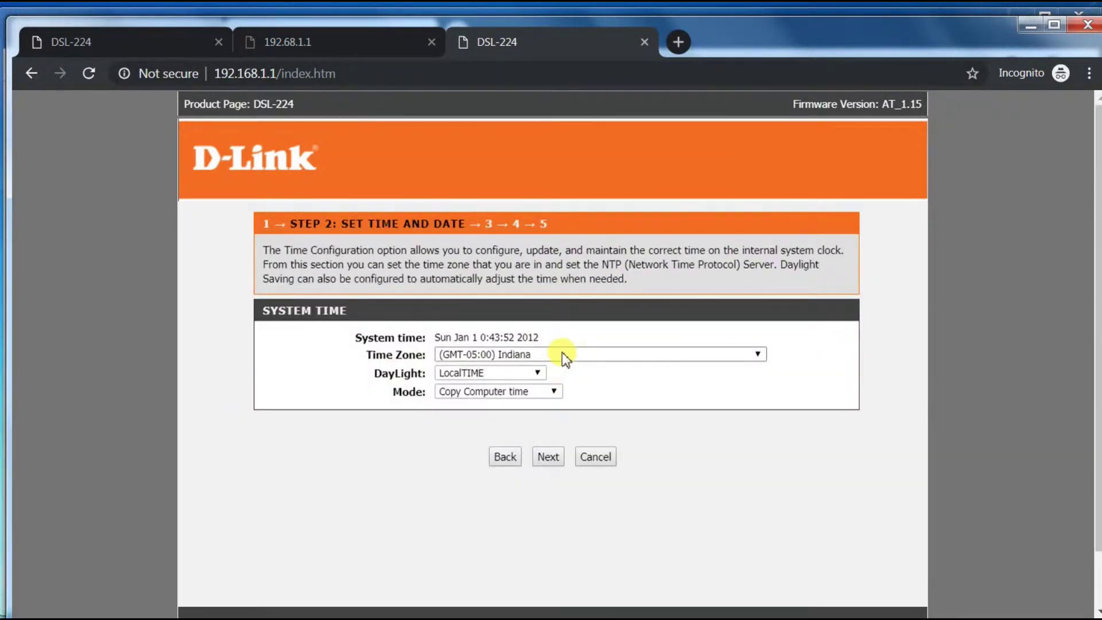
Set the time zone to (GMT+05:30) Chennai, Kolkata, Mumbai, New Delhi
{"action": "left_click", "coordinate": [563, 353]}
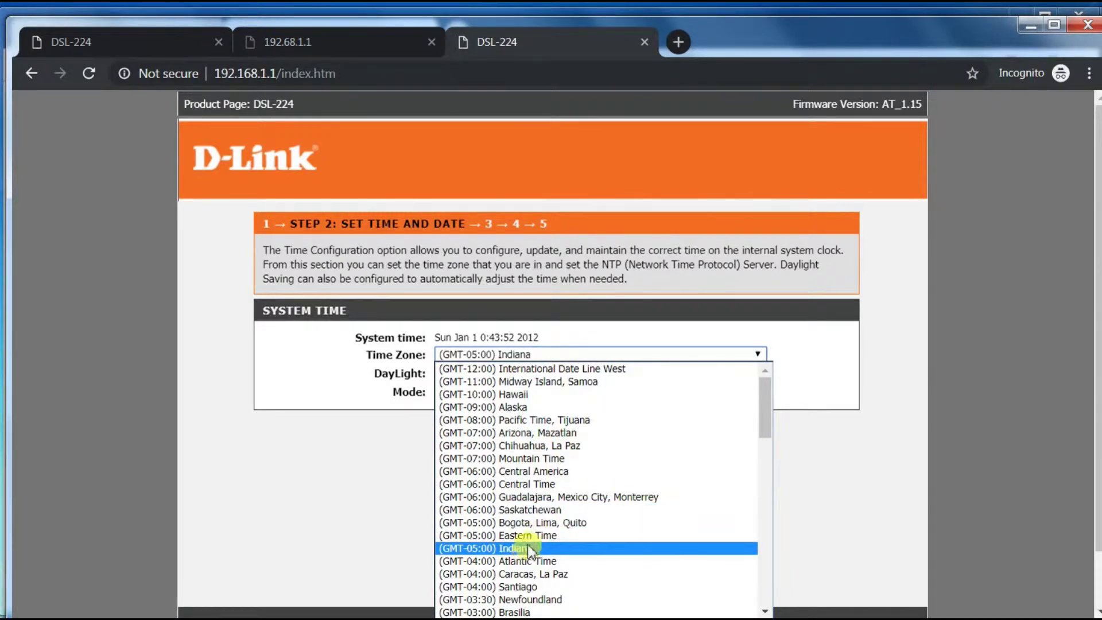
{"action": "scroll", "coordinate": [528, 560], "scroll_direction": "down", "scroll_amount": 10}
{"action": "scroll", "coordinate": [550, 565], "scroll_direction": "down", "scroll_amount": 3}
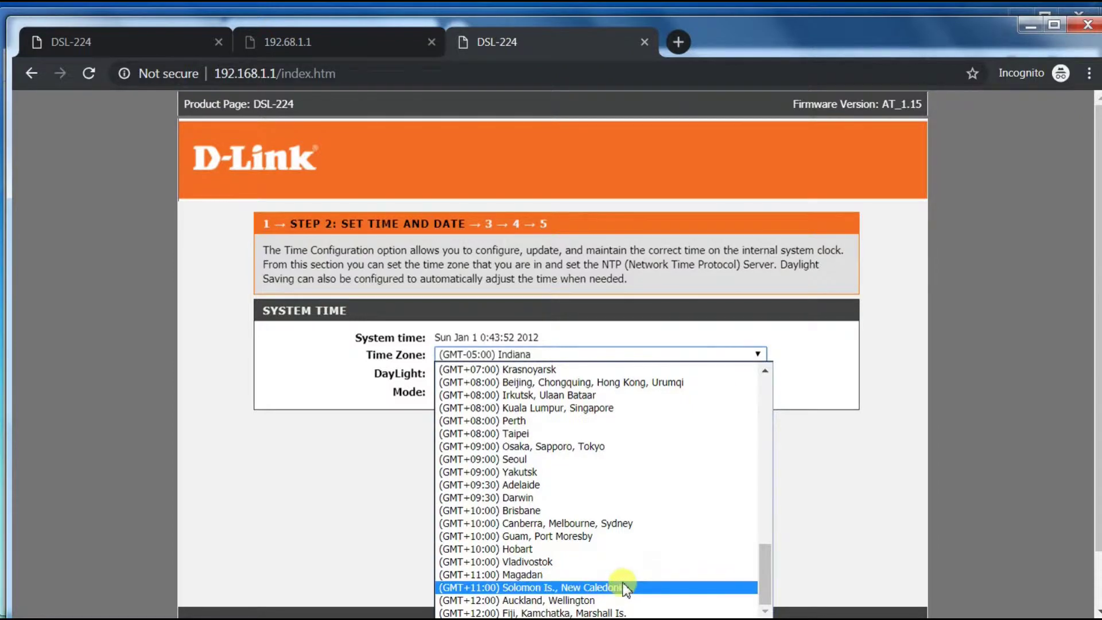
{"action": "scroll", "coordinate": [622, 582], "scroll_direction": "up", "scroll_amount": 6}
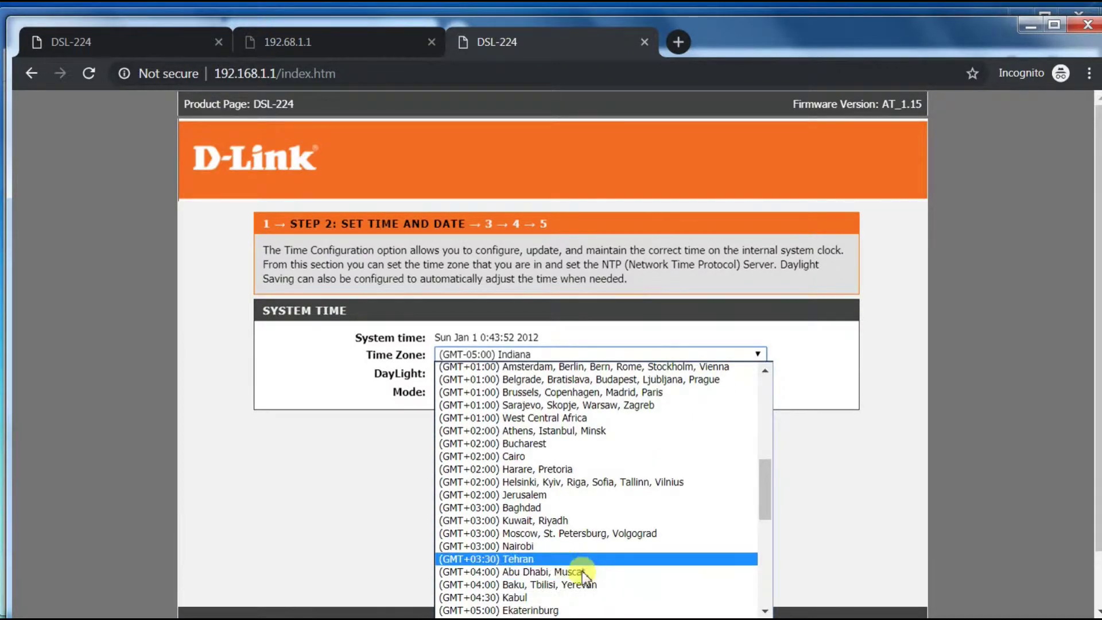
{"action": "scroll", "coordinate": [572, 596], "scroll_direction": "down", "scroll_amount": 3}
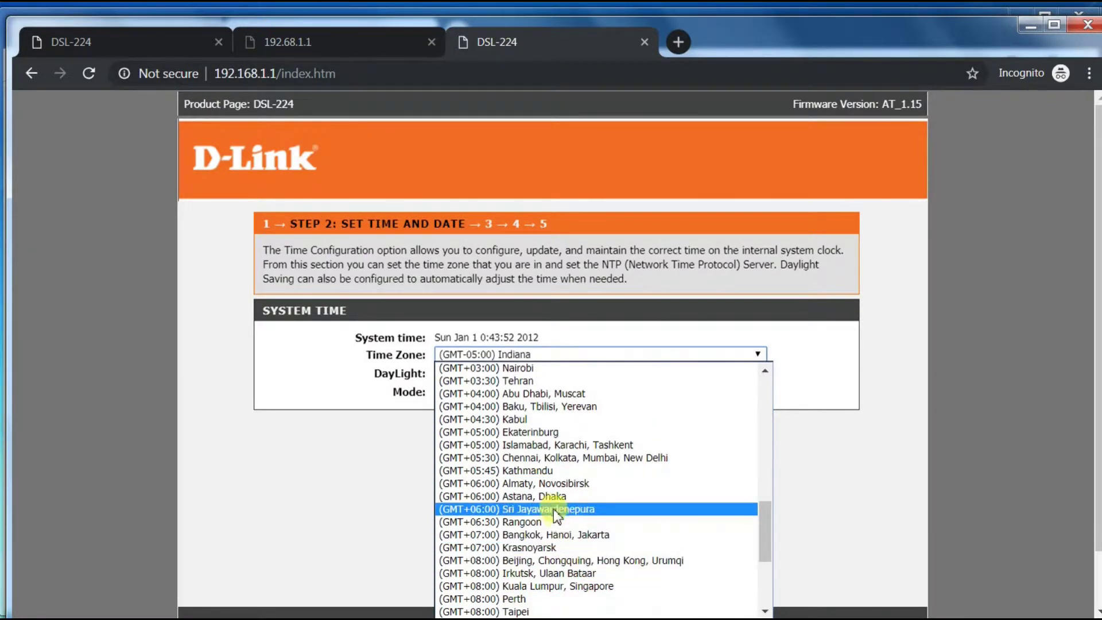
{"action": "left_click", "coordinate": [555, 457]}
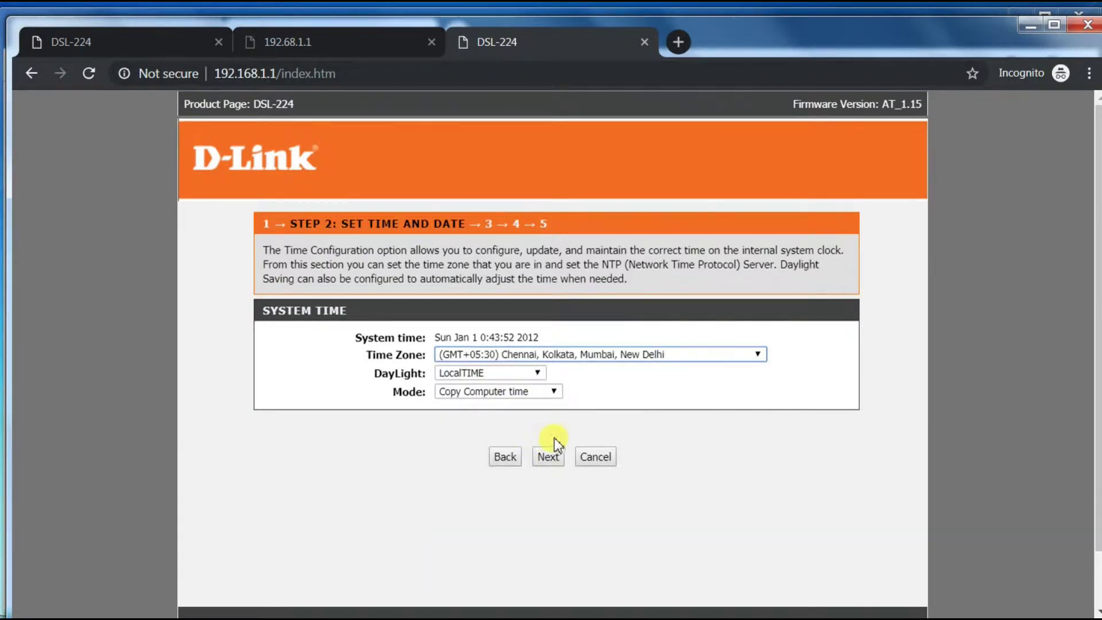
Choose country India and ISP Airtel(Bridge) (Bridge, LLC, VPI 1, VCI 32) for the internet connection
{"action": "left_click", "coordinate": [560, 456]}
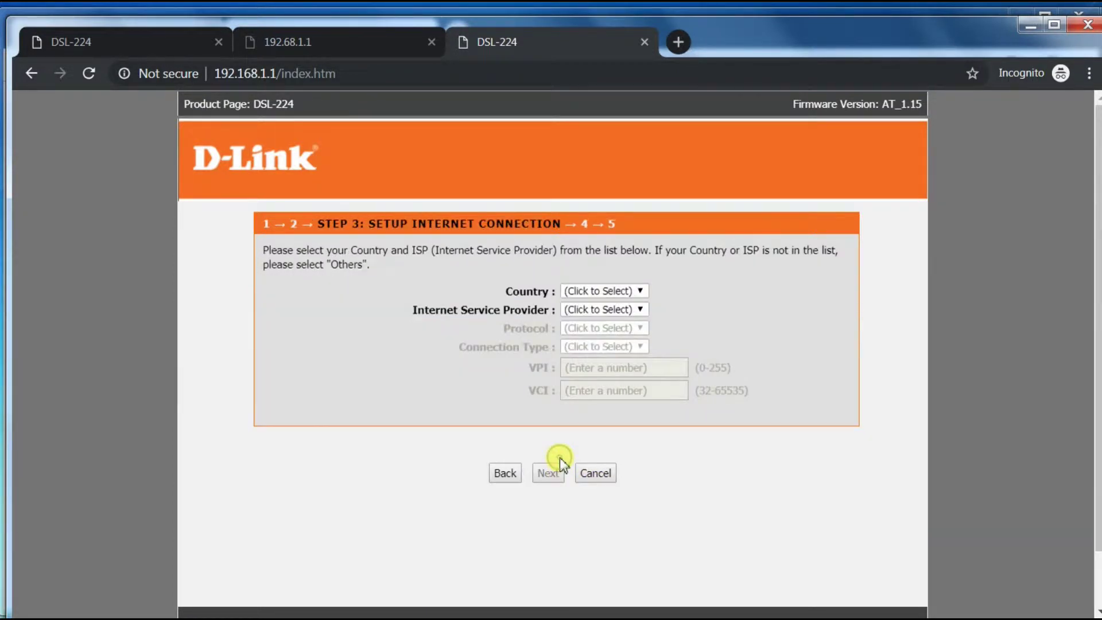
{"action": "left_click", "coordinate": [601, 290]}
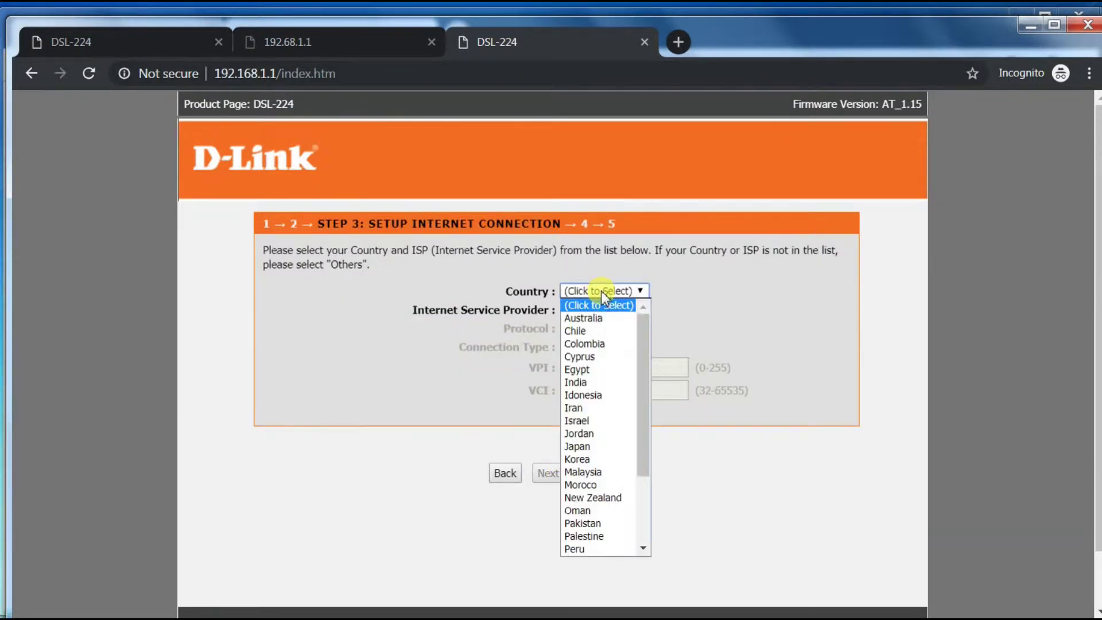
{"action": "key", "text": "i"}
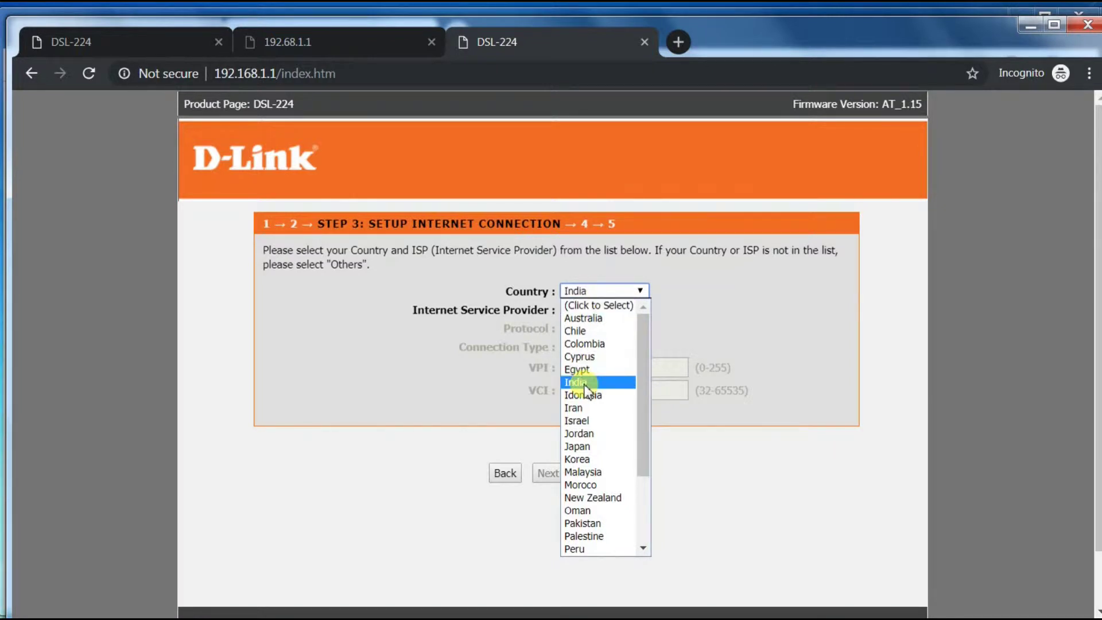
{"action": "left_click", "coordinate": [583, 381]}
{"action": "left_click", "coordinate": [589, 308]}
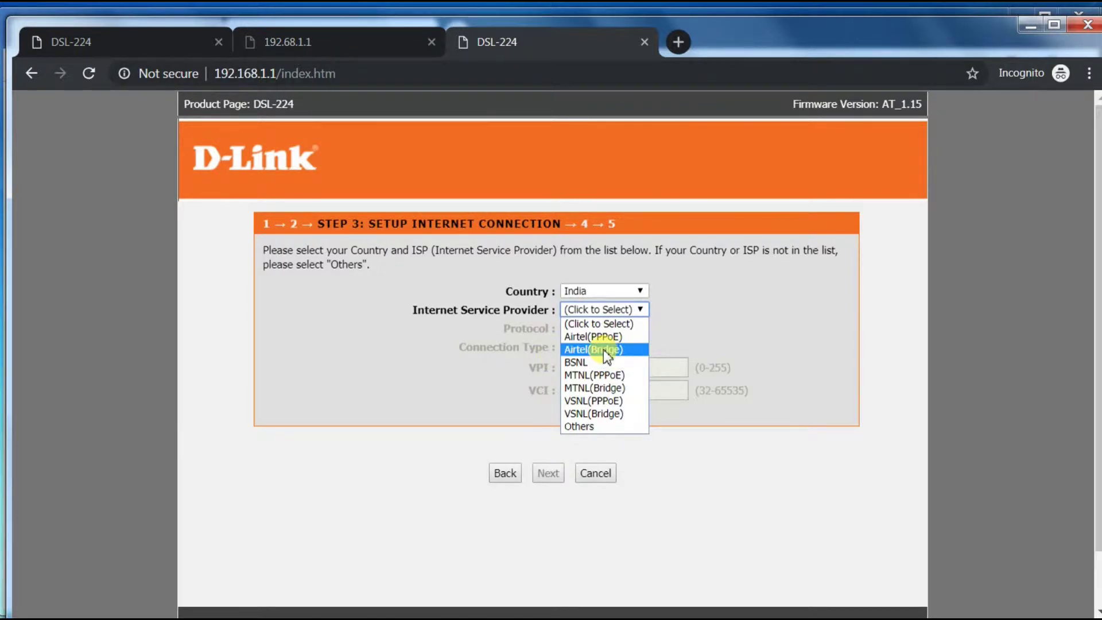
{"action": "left_click", "coordinate": [604, 349]}
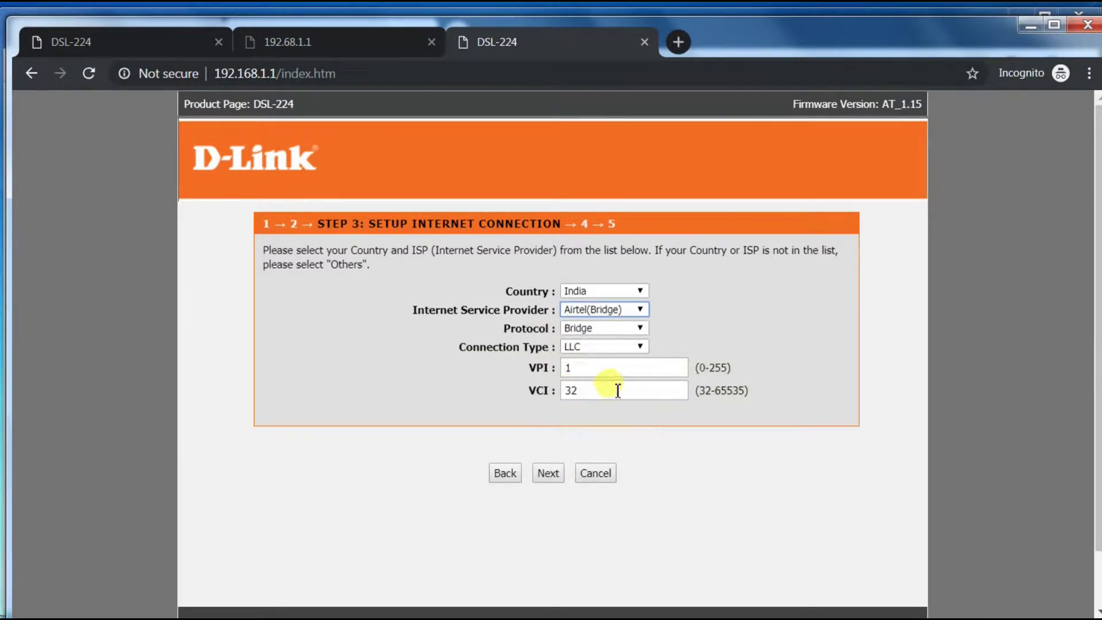
{"action": "left_click", "coordinate": [545, 474]}
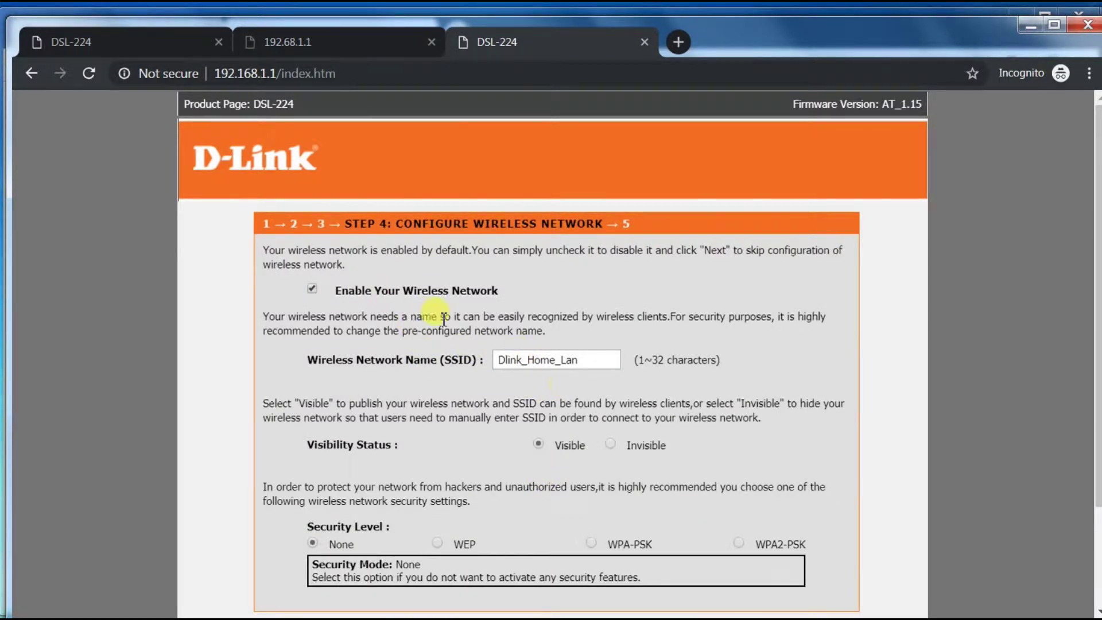
Keep SSID Dlink_Home_Lan with no security and save the wizard summary
{"action": "scroll", "coordinate": [509, 432], "scroll_direction": "down", "scroll_amount": 2}
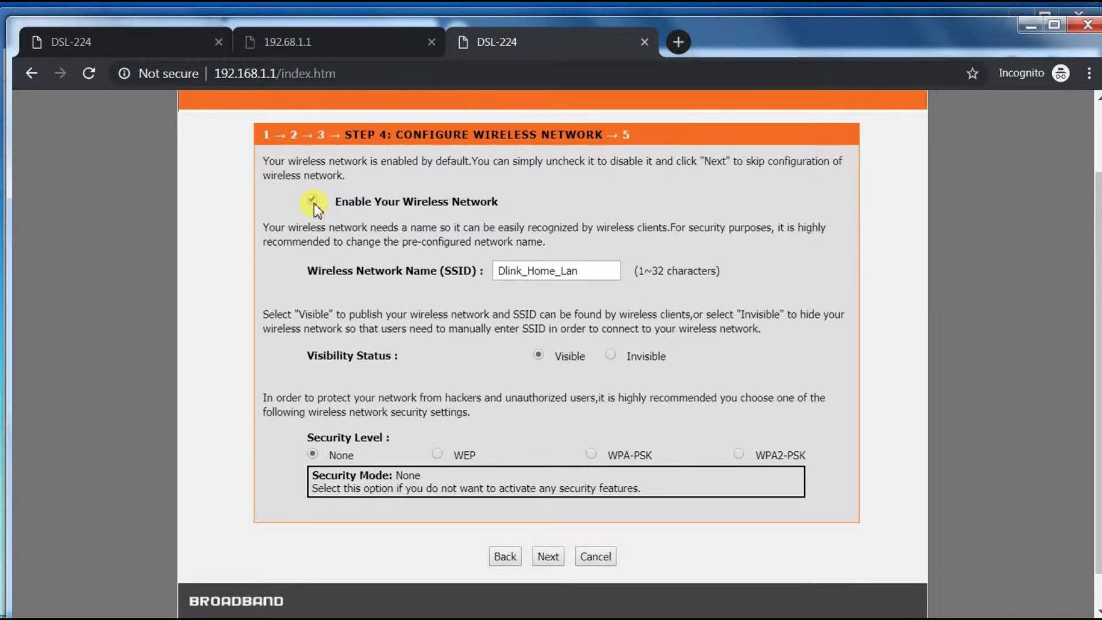
{"action": "left_click_drag", "start_coordinate": [598, 271], "coordinate": [478, 270]}
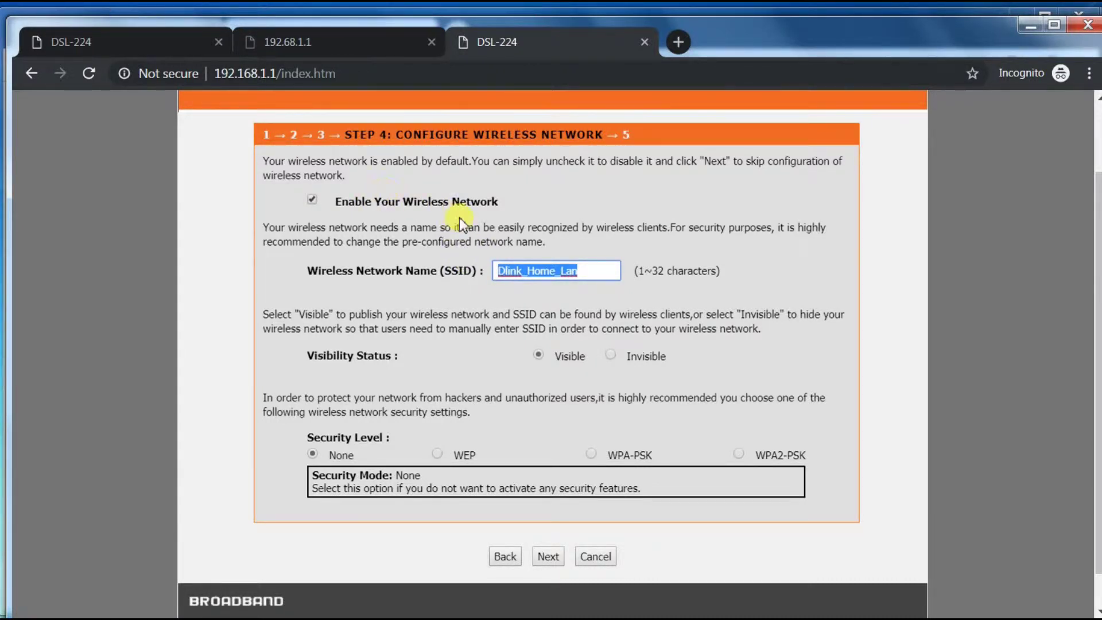
{"action": "left_click", "coordinate": [590, 269]}
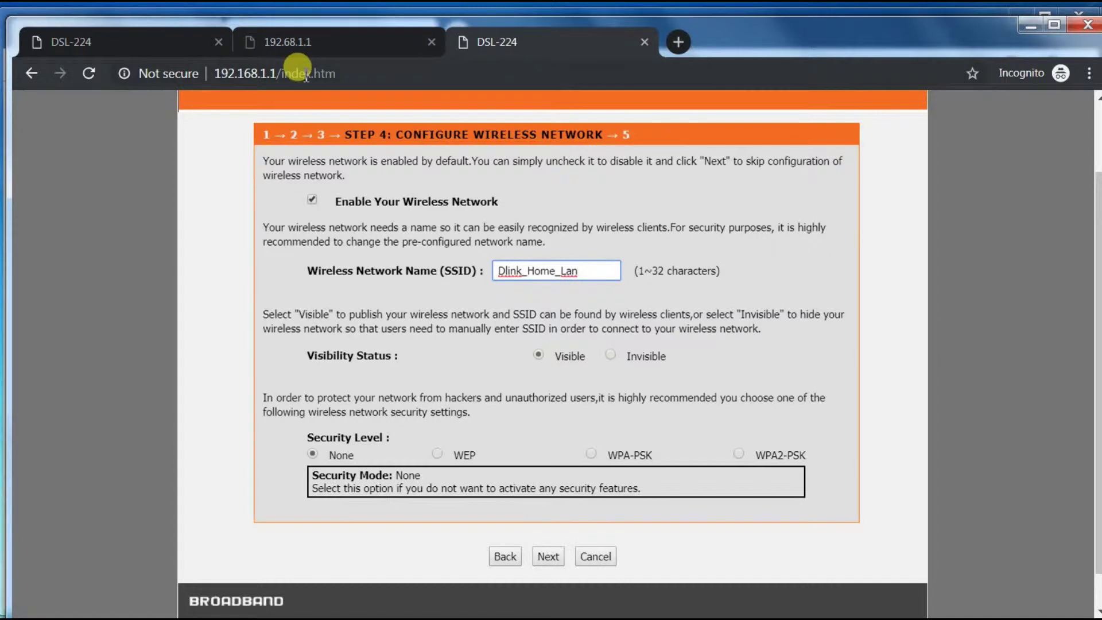
{"action": "left_click", "coordinate": [547, 554]}
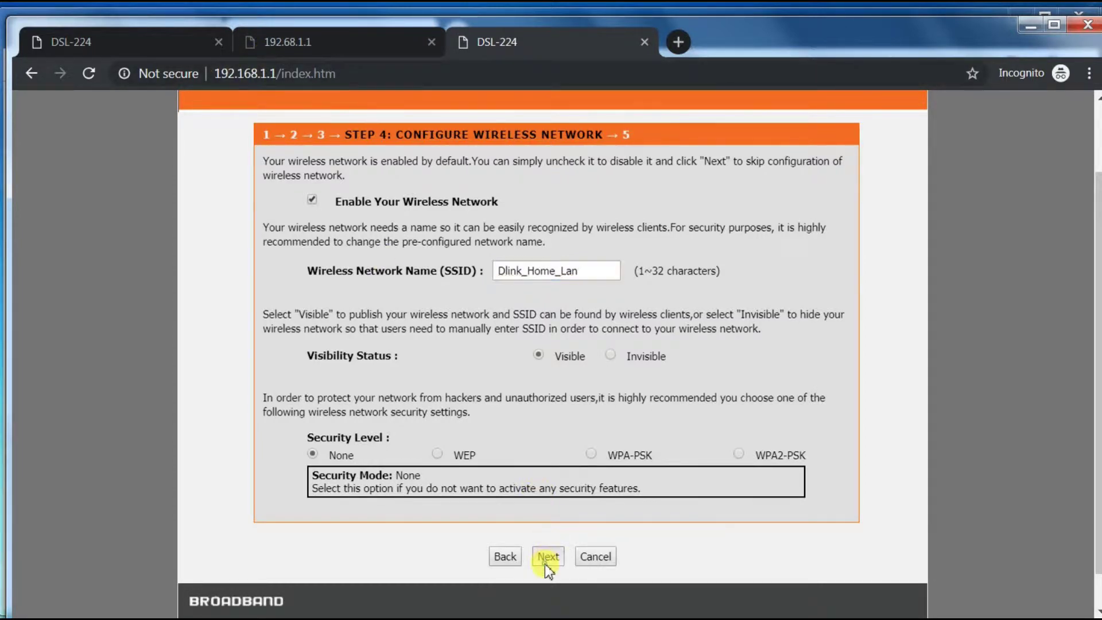
{"action": "left_click", "coordinate": [548, 519]}
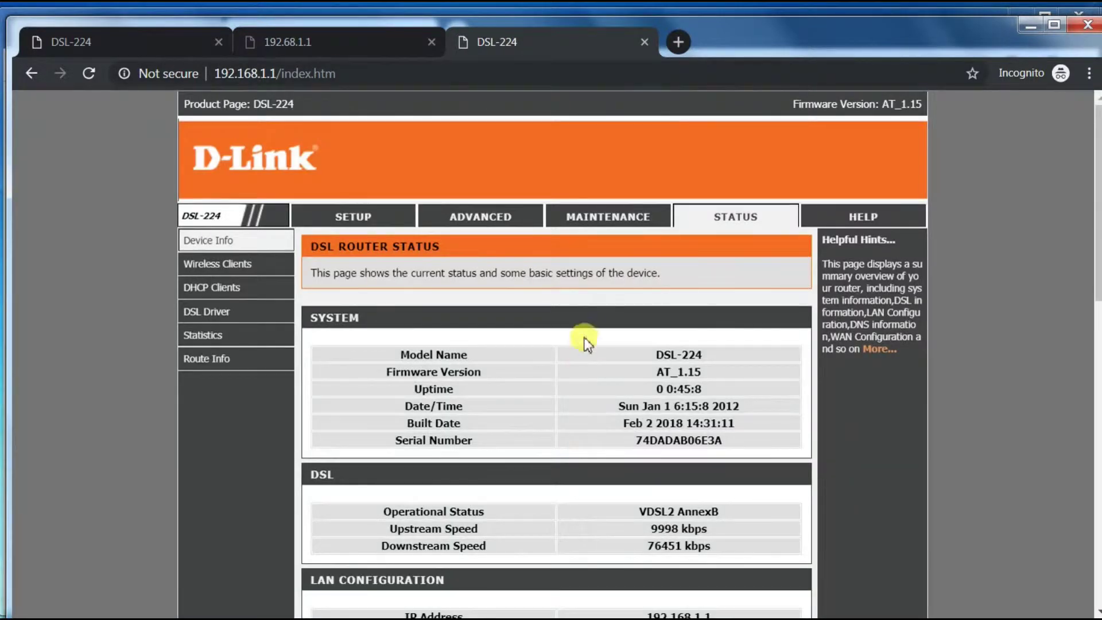
Look over the Device Info status page, then switch to the ADVANCED section
{"action": "scroll", "coordinate": [594, 368], "scroll_direction": "down", "scroll_amount": 6}
{"action": "scroll", "coordinate": [594, 368], "scroll_direction": "up", "scroll_amount": 6}
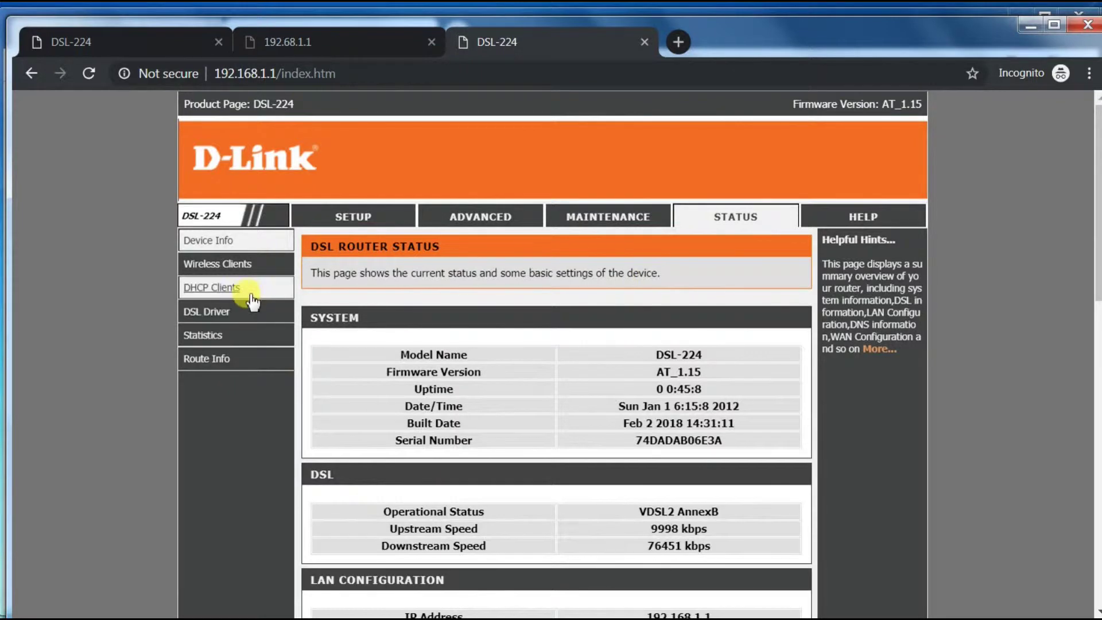
{"action": "left_click", "coordinate": [468, 221]}
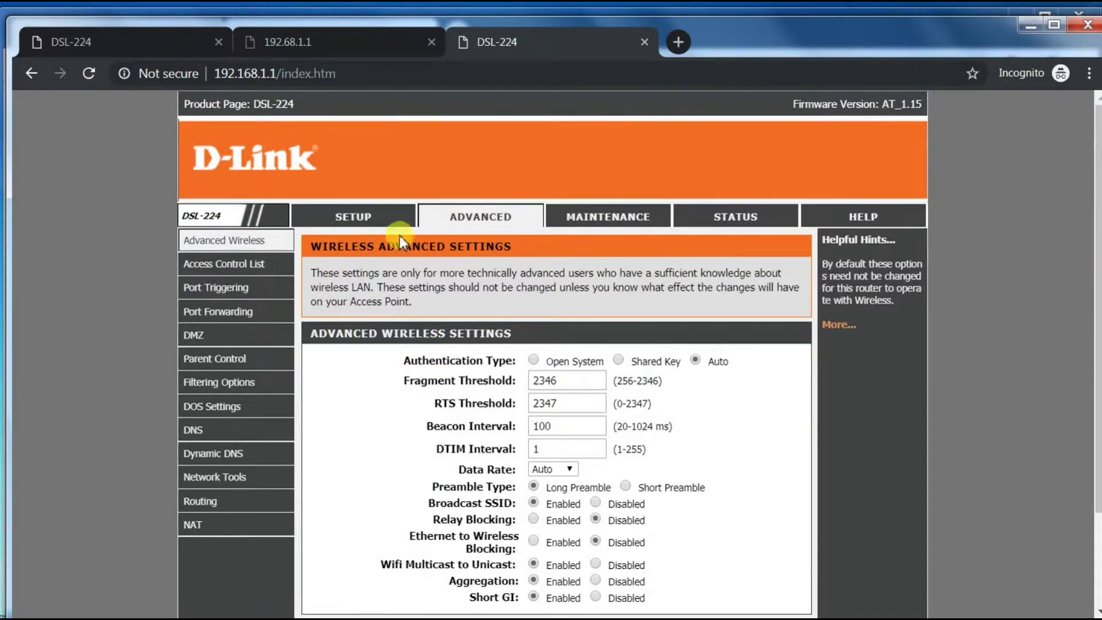
Return to SETUP and open Internet Setup > Channel Config
{"action": "left_click", "coordinate": [379, 219]}
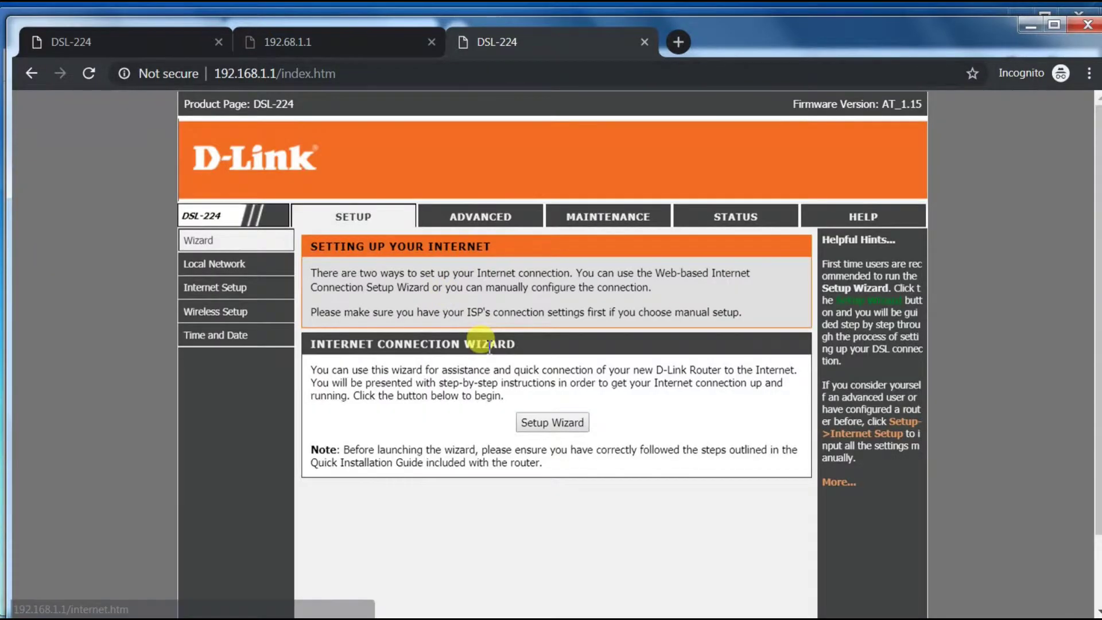
{"action": "mouse_move", "coordinate": [280, 312]}
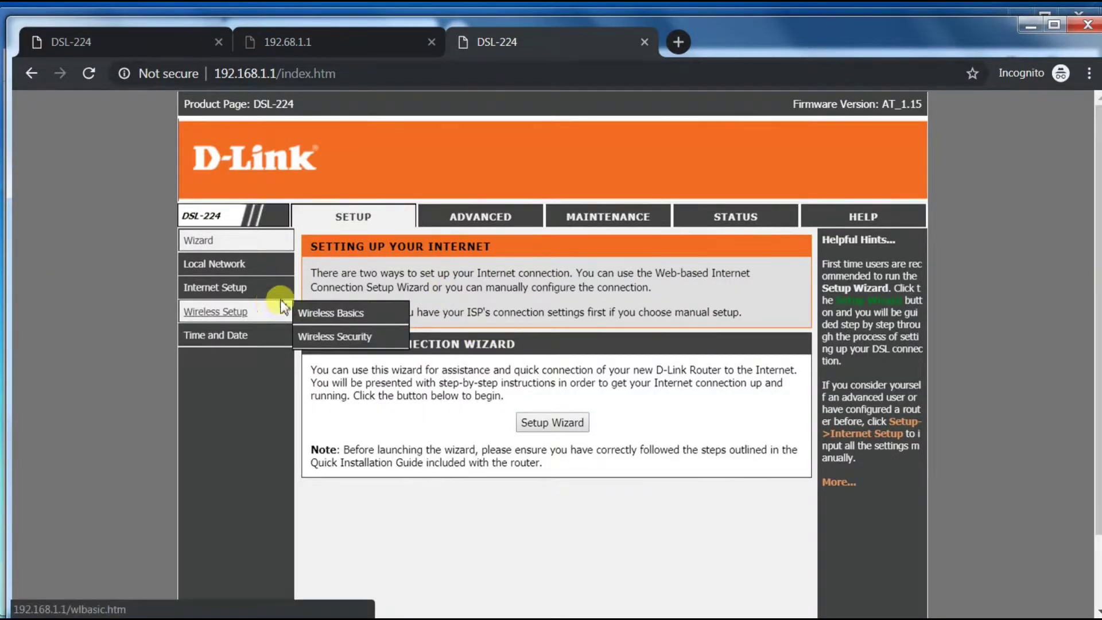
{"action": "mouse_move", "coordinate": [258, 291]}
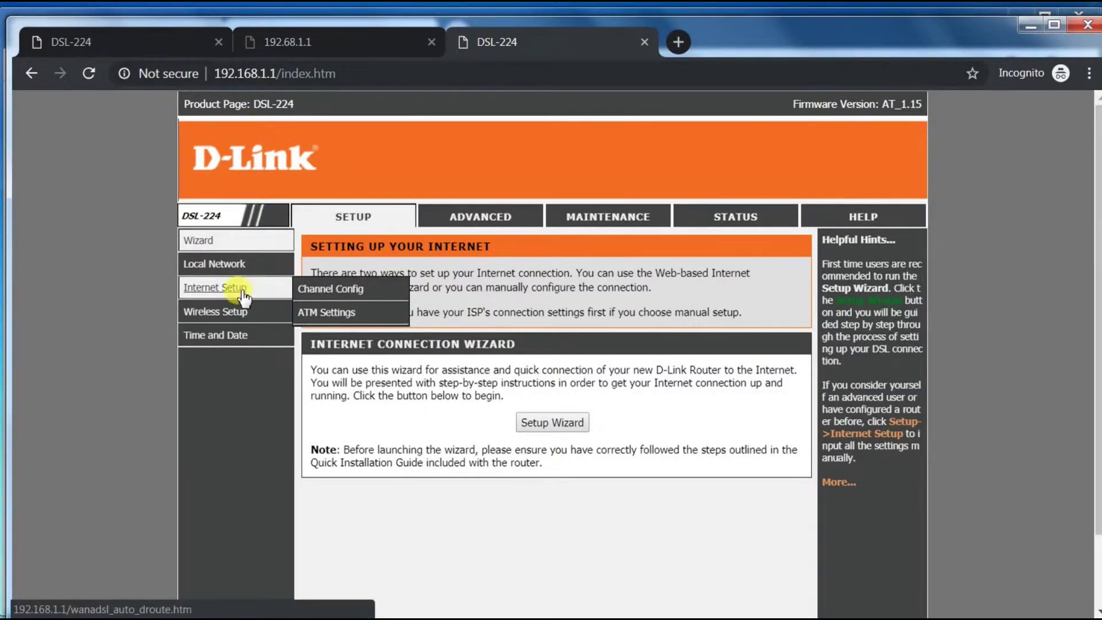
{"action": "mouse_move", "coordinate": [236, 316]}
{"action": "left_click", "coordinate": [310, 290]}
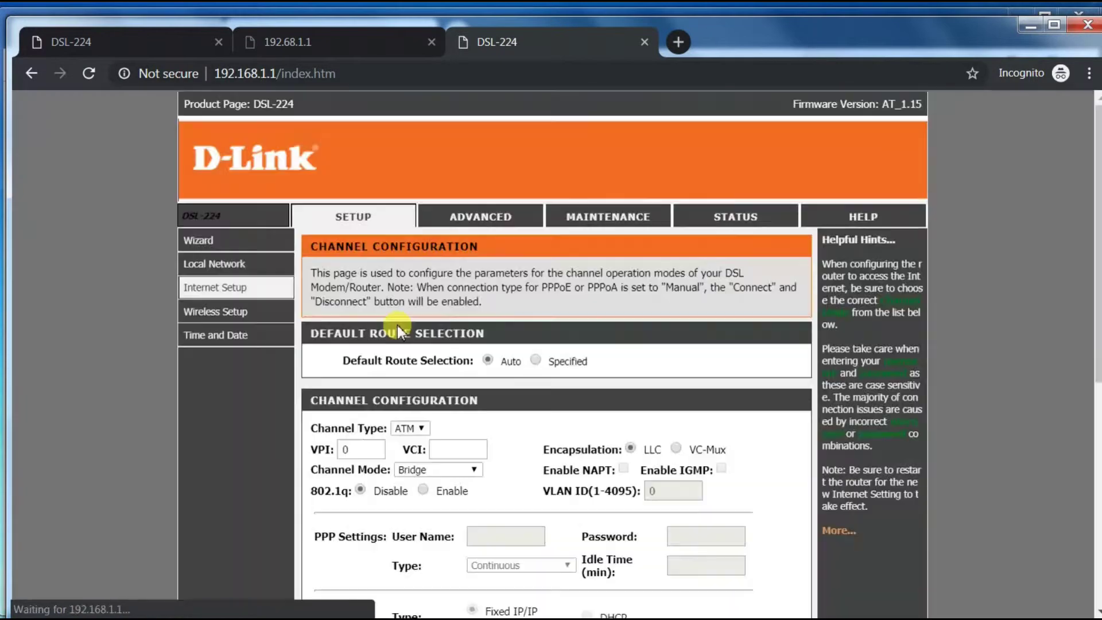
Find bridge entry a0 (br1483, Up) in the Current WAN Table and edit it
{"action": "scroll", "coordinate": [526, 441], "scroll_direction": "down", "scroll_amount": 3}
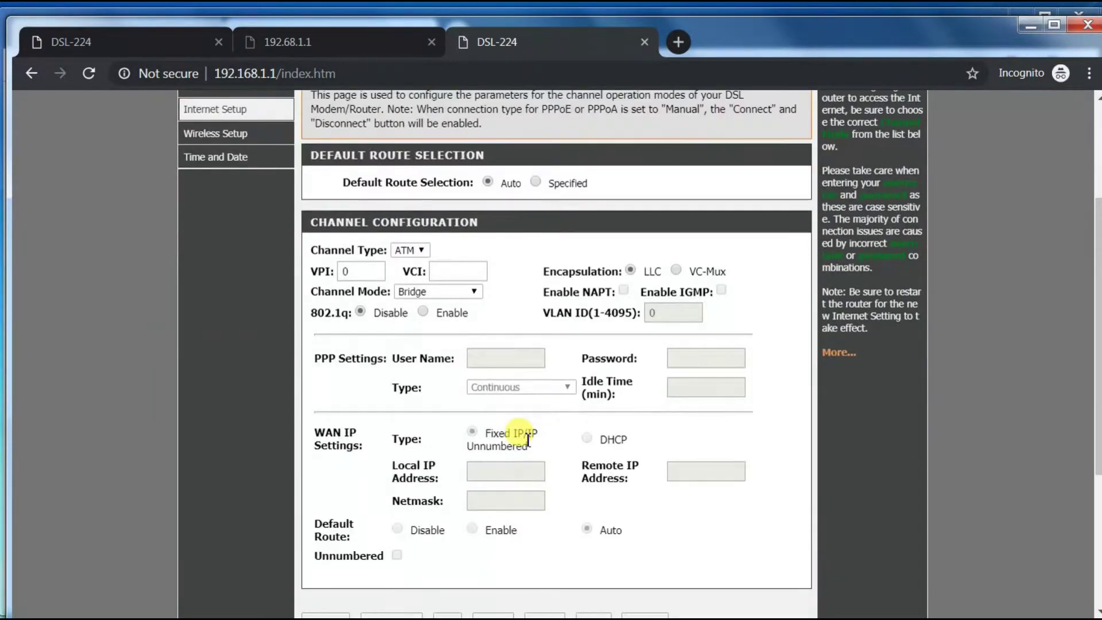
{"action": "scroll", "coordinate": [526, 439], "scroll_direction": "down", "scroll_amount": 3}
{"action": "scroll", "coordinate": [526, 441], "scroll_direction": "up", "scroll_amount": 3}
{"action": "scroll", "coordinate": [500, 493], "scroll_direction": "down", "scroll_amount": 2}
{"action": "scroll", "coordinate": [500, 490], "scroll_direction": "down", "scroll_amount": 3}
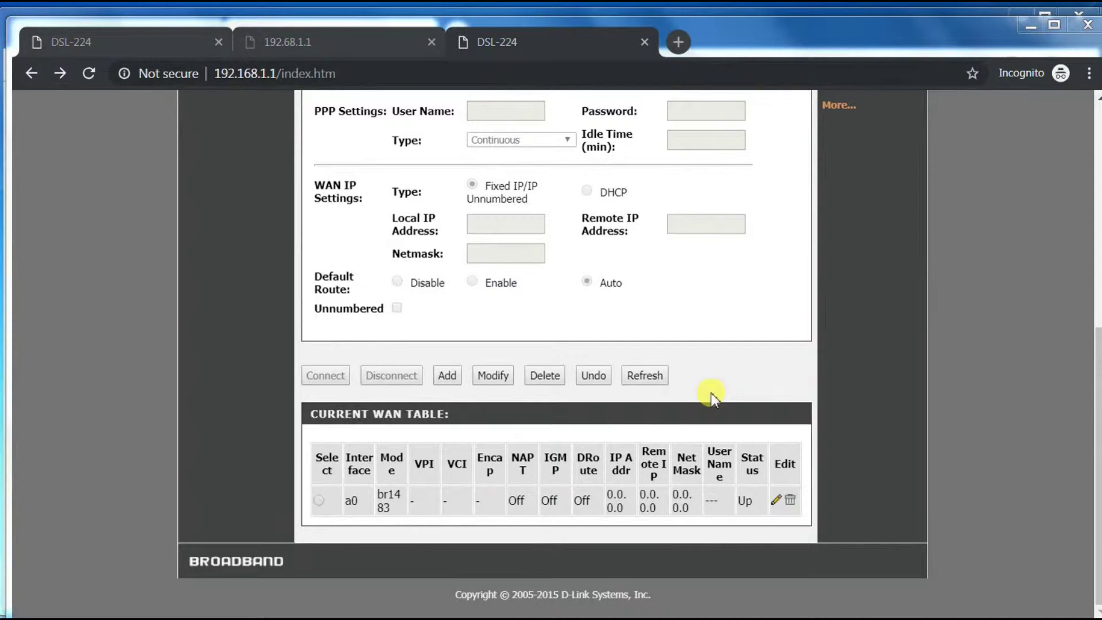
{"action": "left_click", "coordinate": [775, 504]}
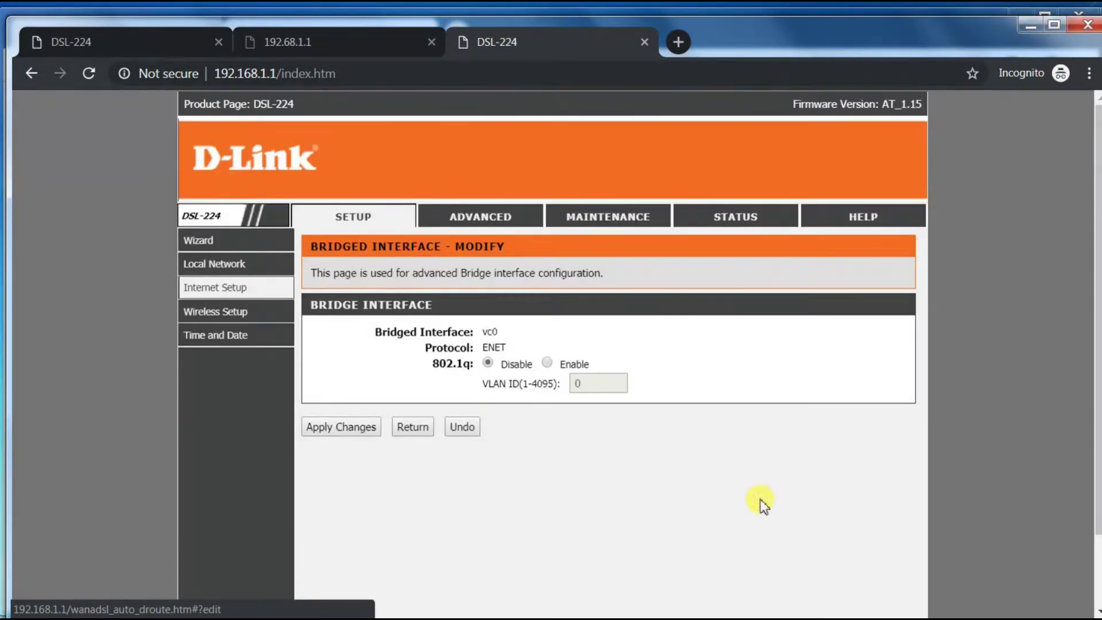
Enable 802.1q with VLAN ID 100 on the bridged interface and apply it
{"action": "left_click_drag", "start_coordinate": [391, 330], "coordinate": [482, 345]}
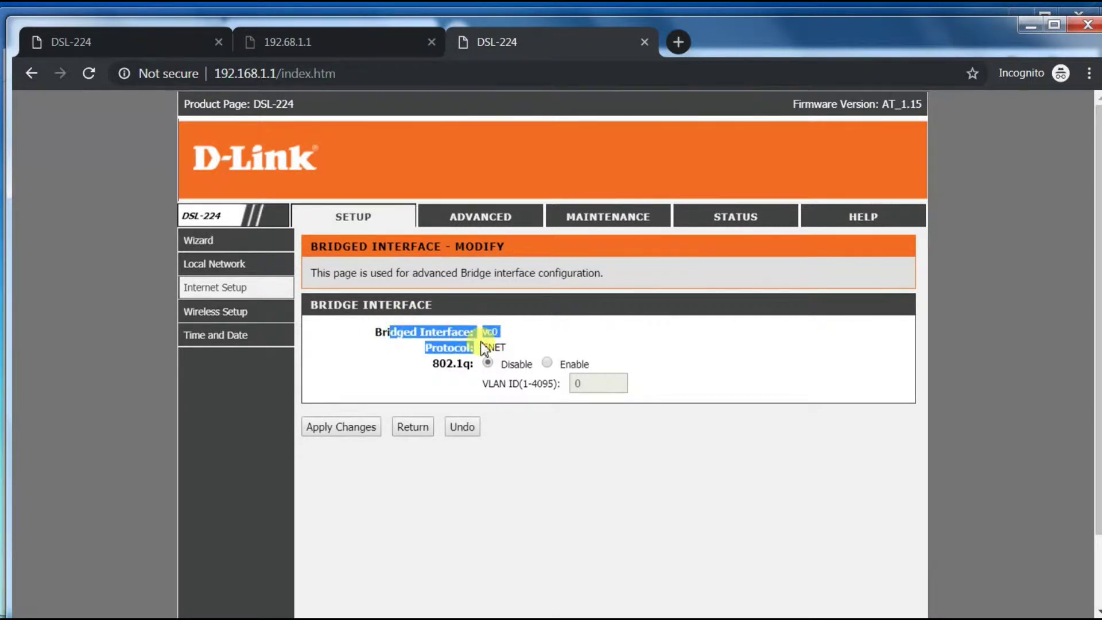
{"action": "left_click", "coordinate": [547, 362]}
{"action": "left_click_drag", "start_coordinate": [591, 378], "coordinate": [557, 379]}
{"action": "type", "text": "100"}
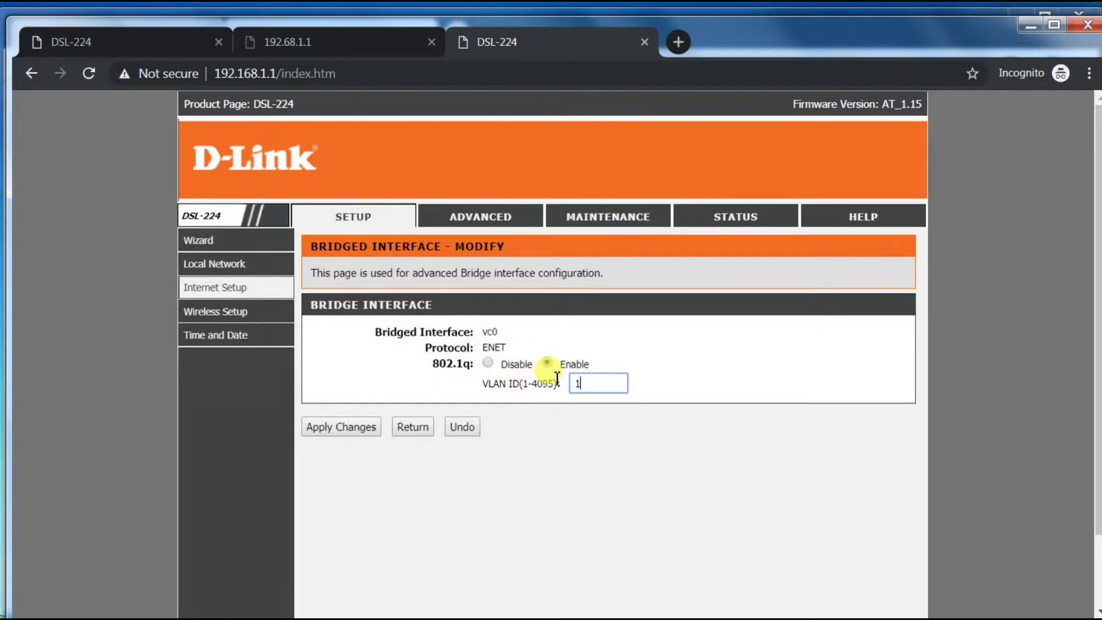
{"action": "left_click", "coordinate": [342, 425]}
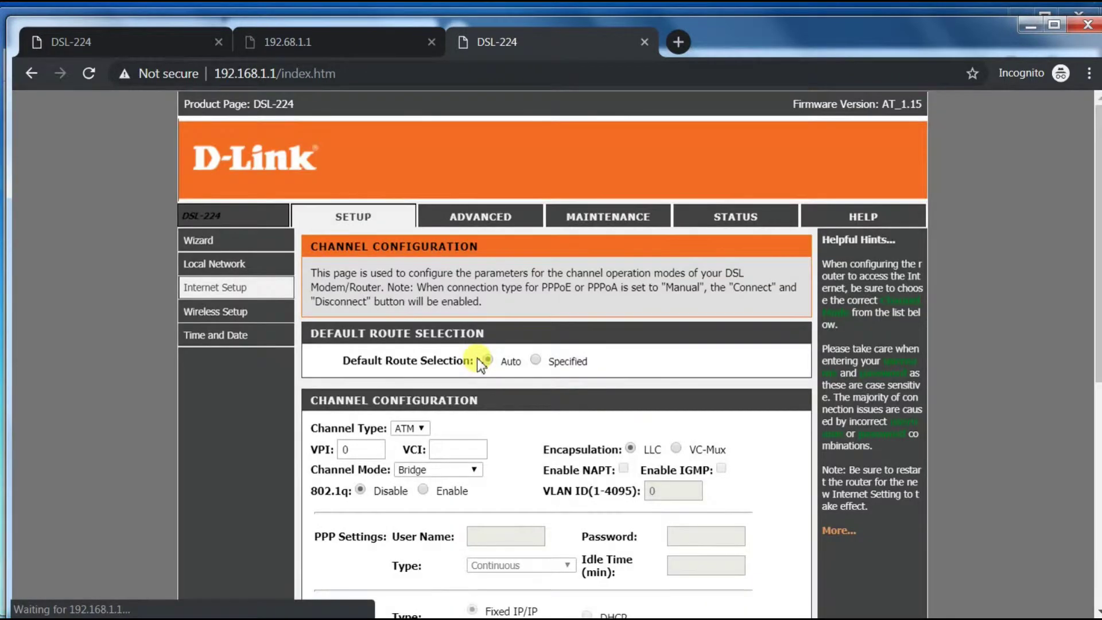
Reopen the WAN entry to confirm the saved VLAN settings
{"action": "scroll", "coordinate": [556, 387], "scroll_direction": "down", "scroll_amount": 5}
{"action": "scroll", "coordinate": [558, 389], "scroll_direction": "down", "scroll_amount": 1}
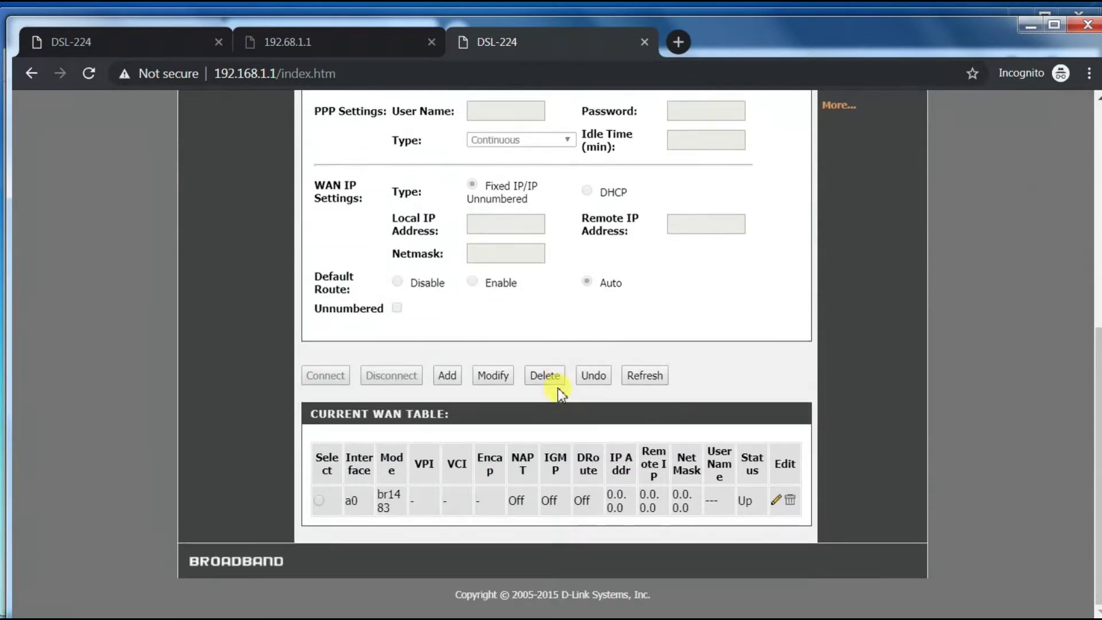
{"action": "left_click", "coordinate": [774, 505]}
{"action": "scroll", "coordinate": [777, 448], "scroll_direction": "up", "scroll_amount": 7}
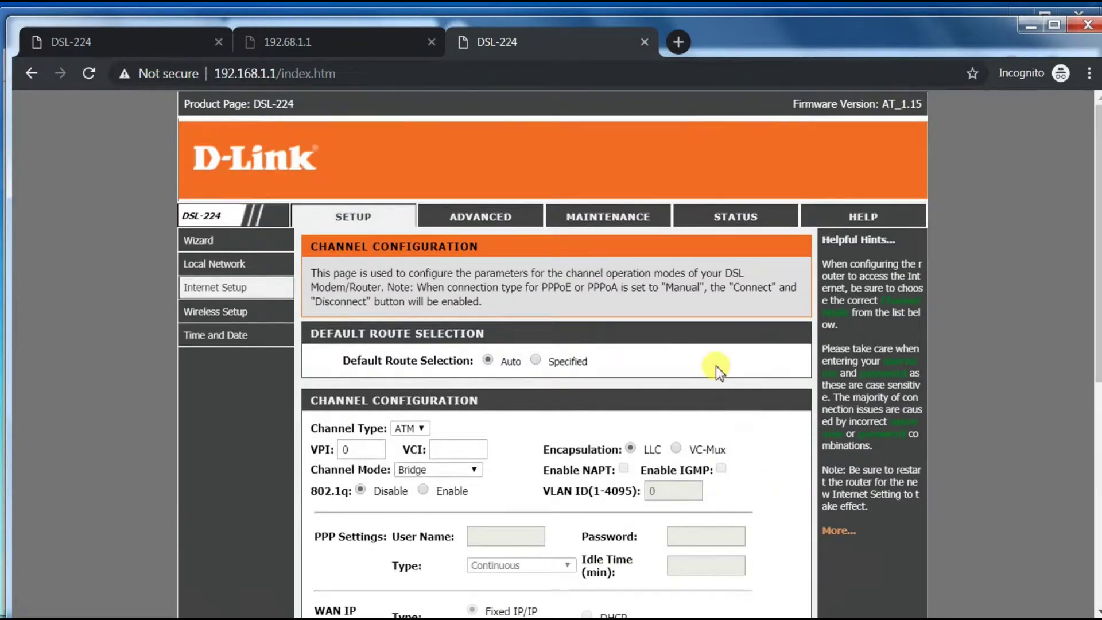
{"action": "left_click", "coordinate": [615, 218]}
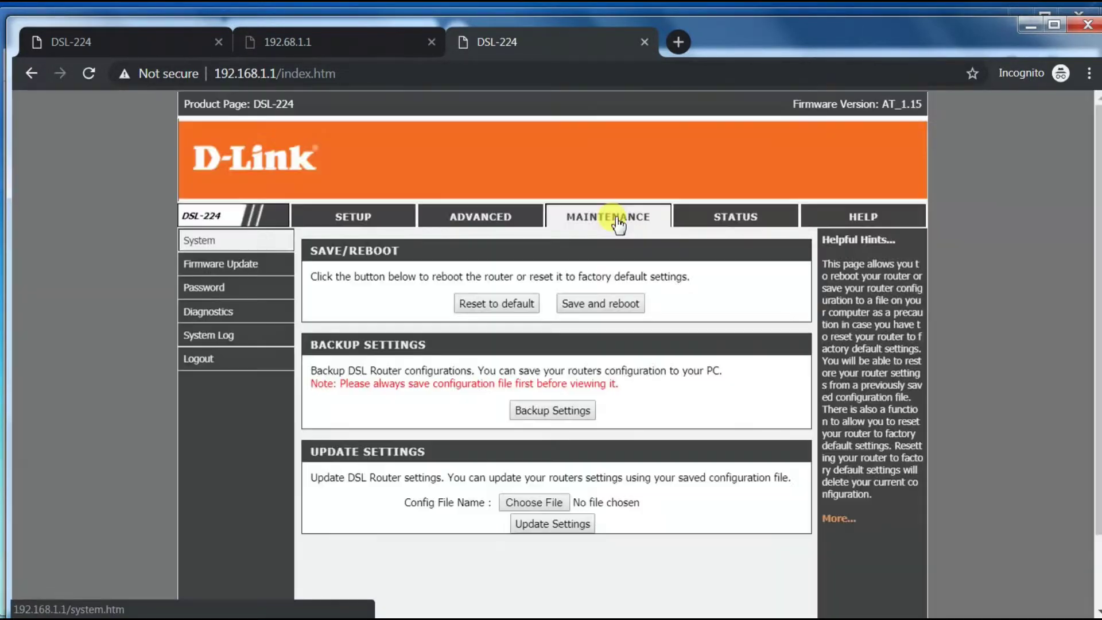
Save the configuration and reboot the DSL-224, returning to its login page
{"action": "left_click", "coordinate": [594, 308]}
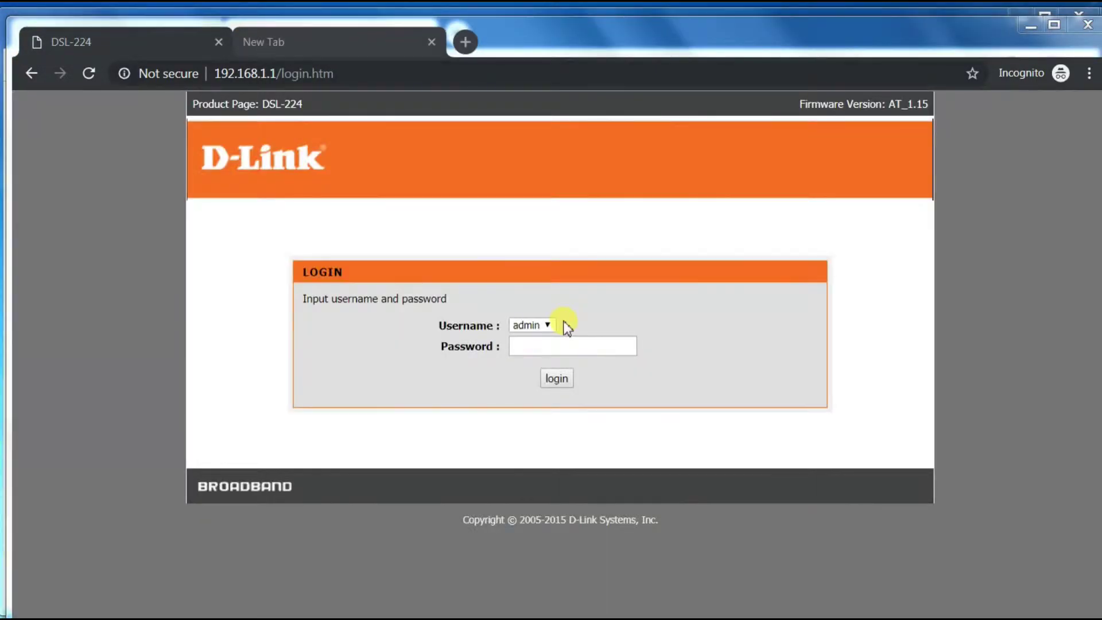
Select the Password field on the D-Link DSL-224 login page to start logging back in
{"action": "left_click", "coordinate": [568, 347]}
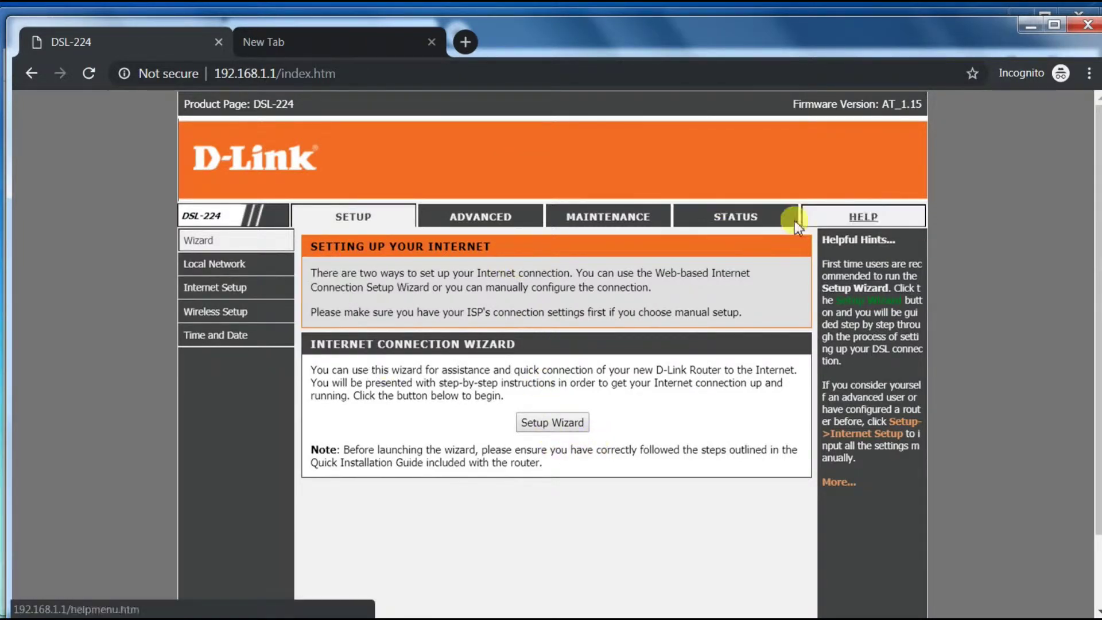
{"action": "left_click", "coordinate": [752, 219]}
{"action": "scroll", "coordinate": [653, 364], "scroll_direction": "down", "scroll_amount": 9}
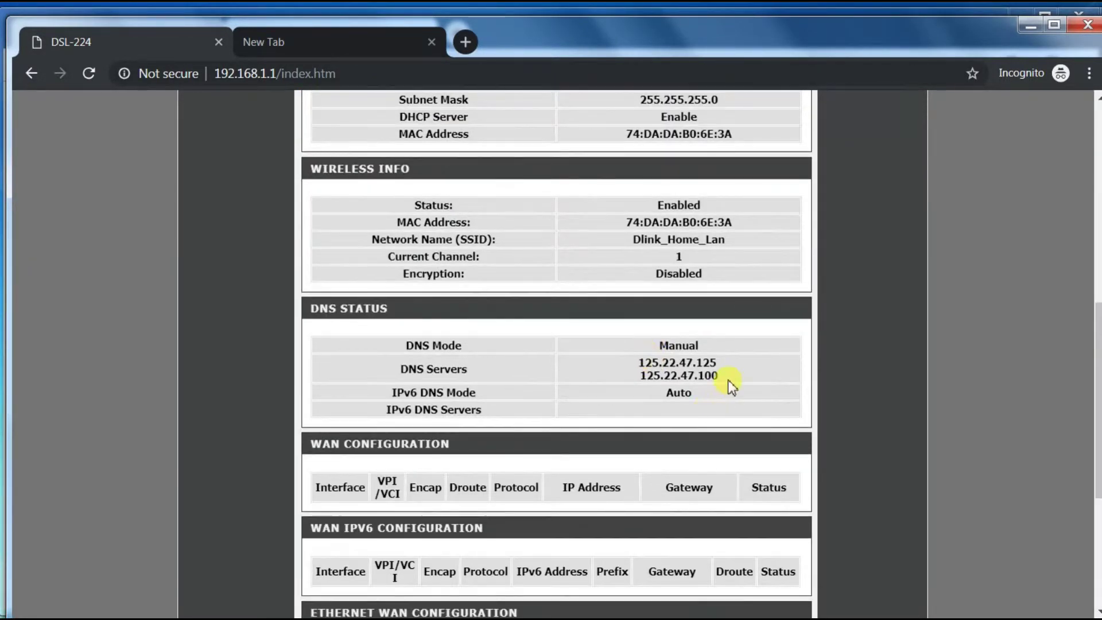
{"action": "left_click_drag", "start_coordinate": [718, 376], "coordinate": [642, 362]}
{"action": "scroll", "coordinate": [738, 444], "scroll_direction": "down", "scroll_amount": 1}
{"action": "scroll", "coordinate": [738, 445], "scroll_direction": "down", "scroll_amount": 5}
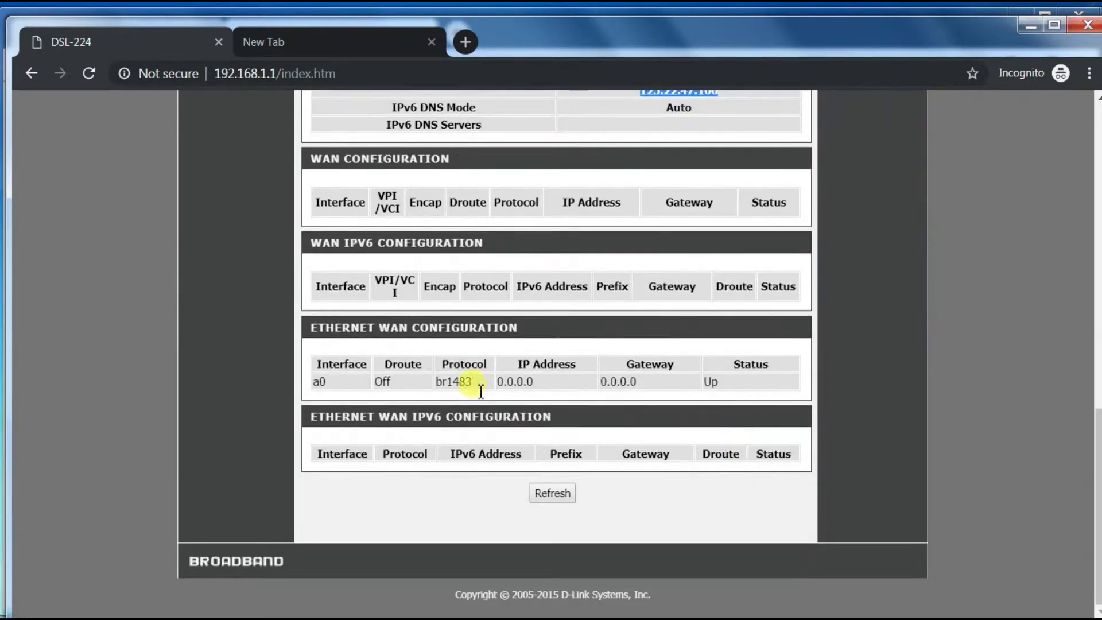
{"action": "scroll", "coordinate": [578, 398], "scroll_direction": "up", "scroll_amount": 3}
{"action": "scroll", "coordinate": [577, 404], "scroll_direction": "up", "scroll_amount": 2}
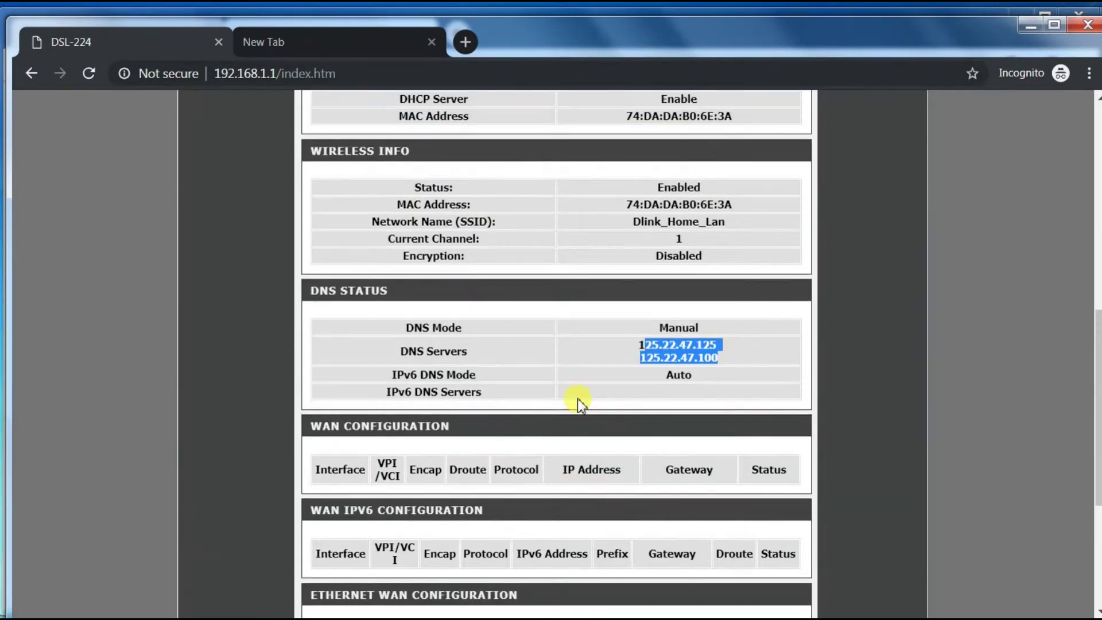
{"action": "scroll", "coordinate": [645, 405], "scroll_direction": "up", "scroll_amount": 3}
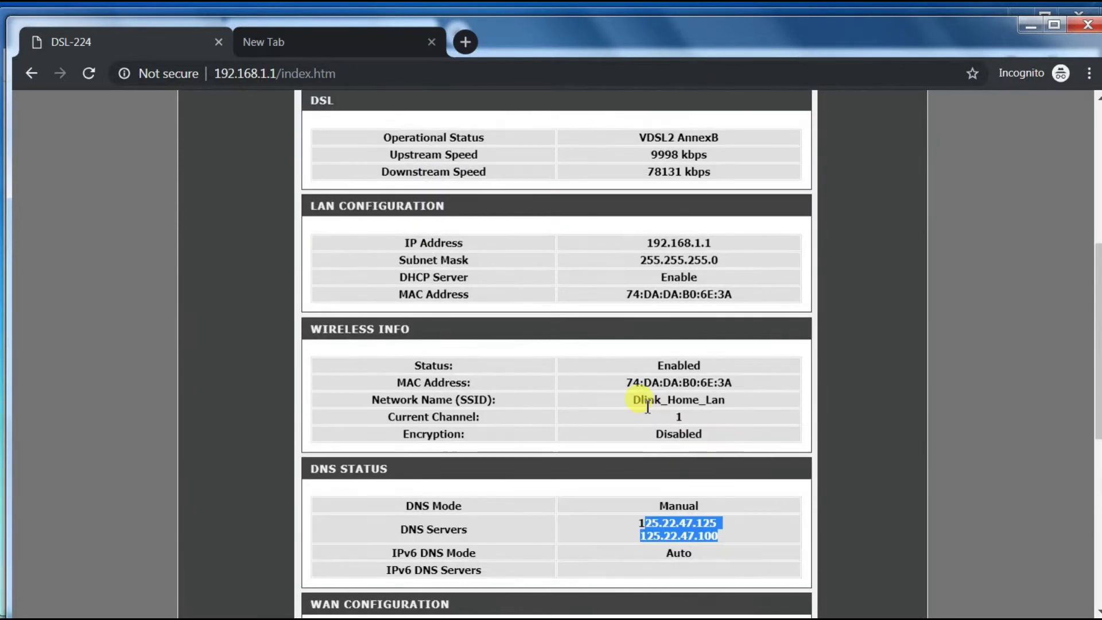
{"action": "scroll", "coordinate": [647, 405], "scroll_direction": "up", "scroll_amount": 3}
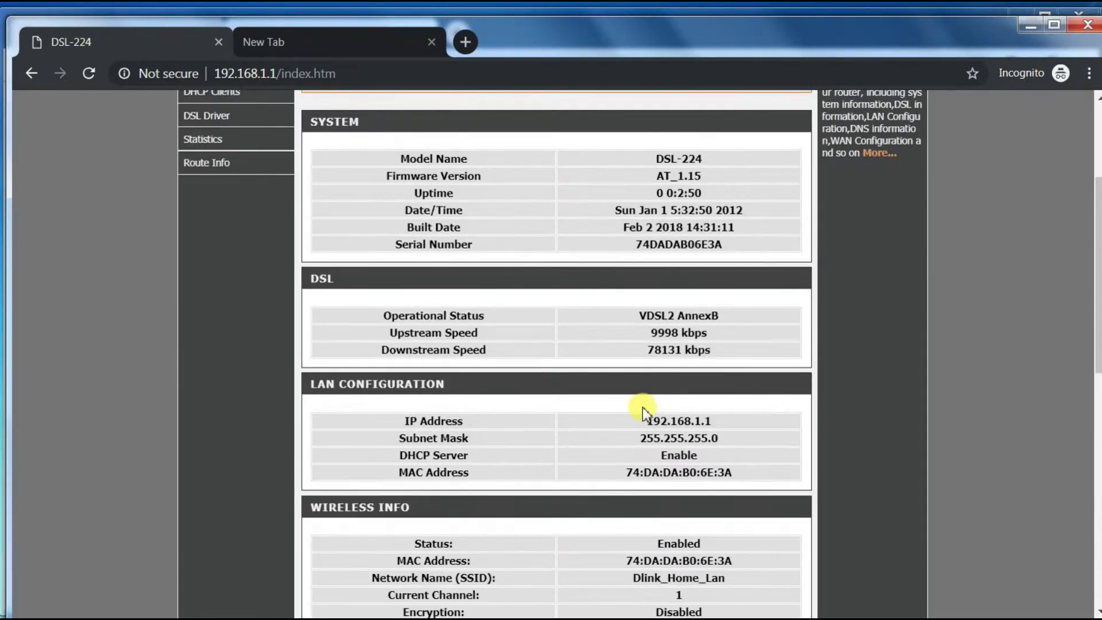
{"action": "scroll", "coordinate": [643, 408], "scroll_direction": "up", "scroll_amount": 2}
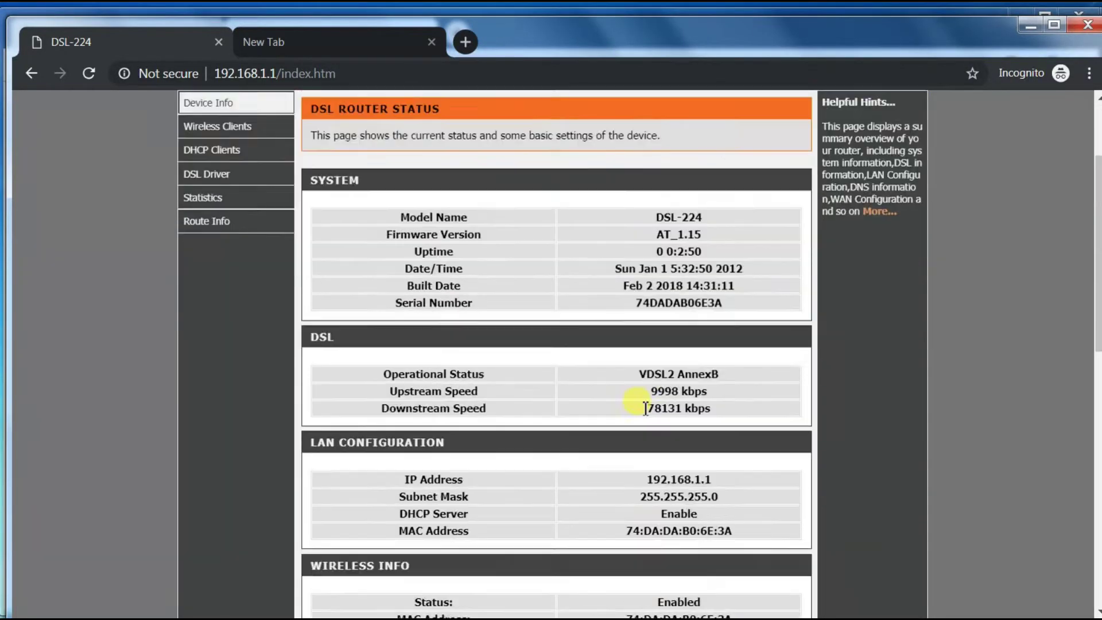
{"action": "scroll", "coordinate": [350, 243], "scroll_direction": "down", "scroll_amount": 3}
{"action": "scroll", "coordinate": [349, 244], "scroll_direction": "up", "scroll_amount": 5}
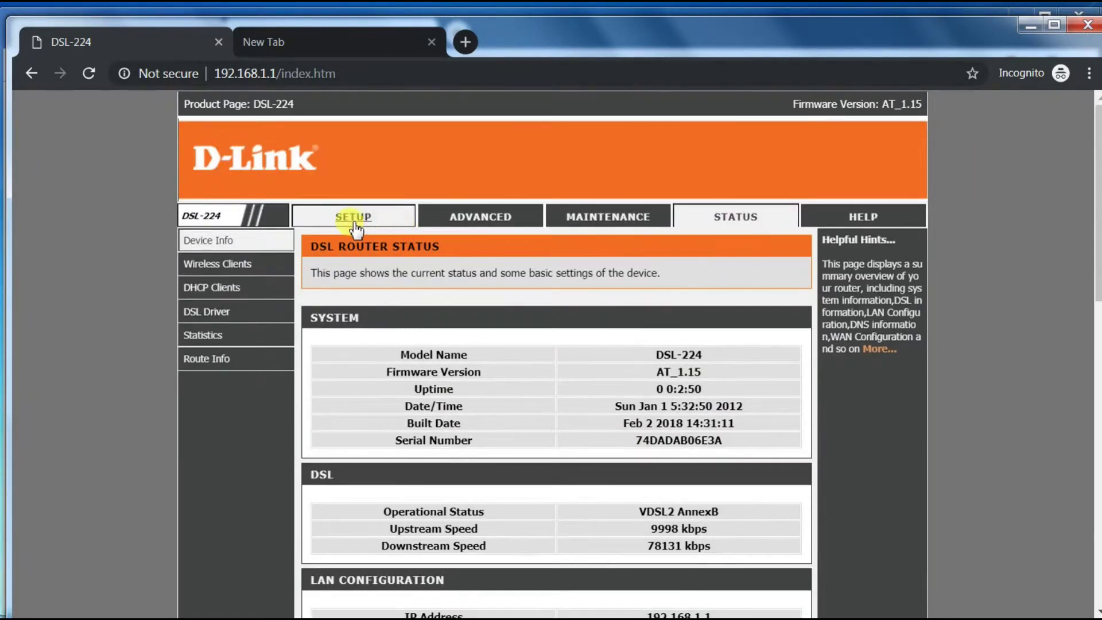
Go to SETUP > Internet Setup and edit the a0 bridge WAN entry to view VLAN ID 100
{"action": "left_click", "coordinate": [352, 221]}
{"action": "mouse_move", "coordinate": [243, 290]}
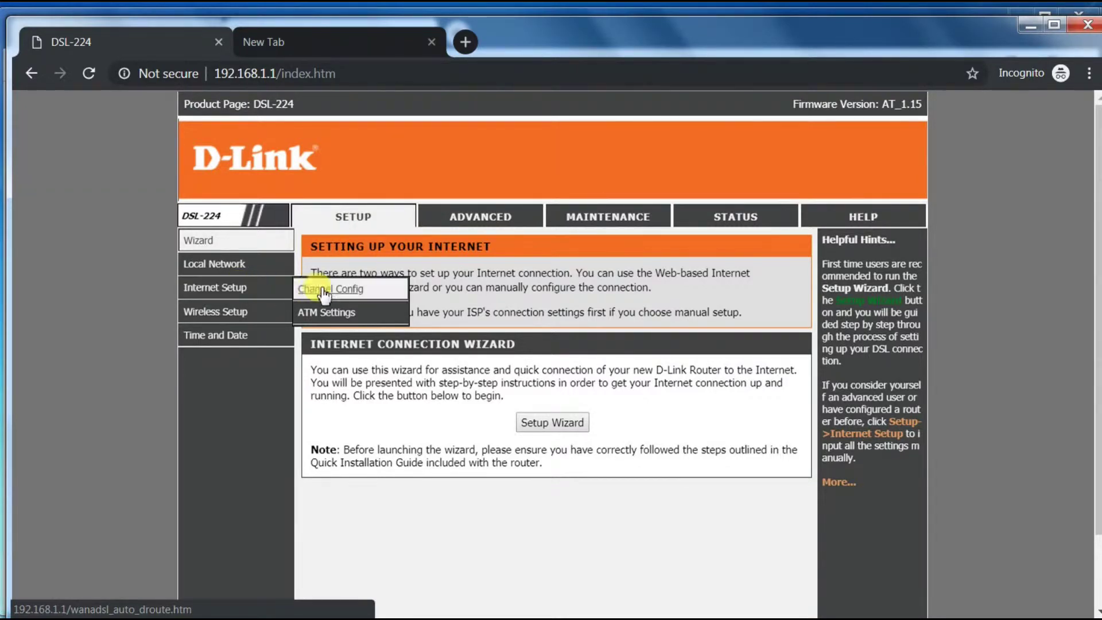
{"action": "left_click", "coordinate": [243, 291]}
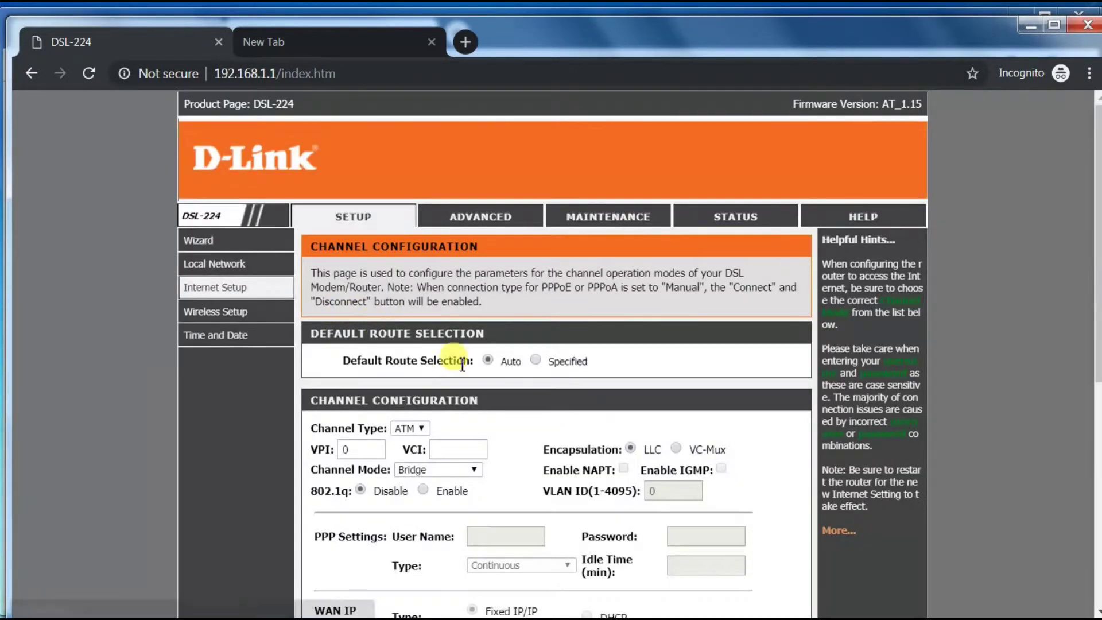
{"action": "scroll", "coordinate": [557, 388], "scroll_direction": "down", "scroll_amount": 3}
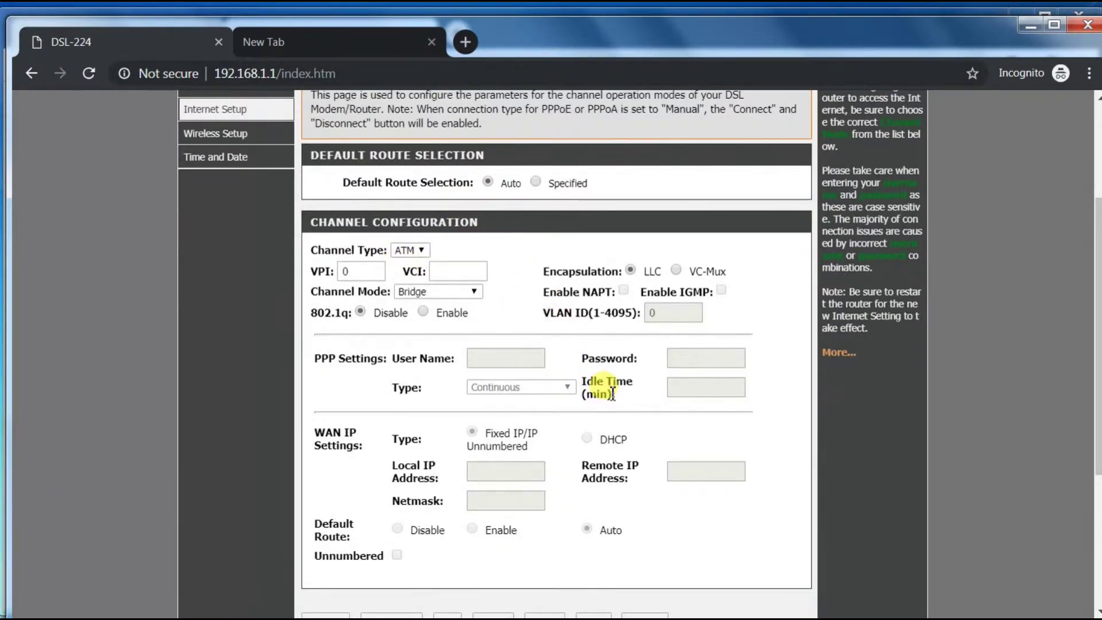
{"action": "scroll", "coordinate": [612, 394], "scroll_direction": "down", "scroll_amount": 5}
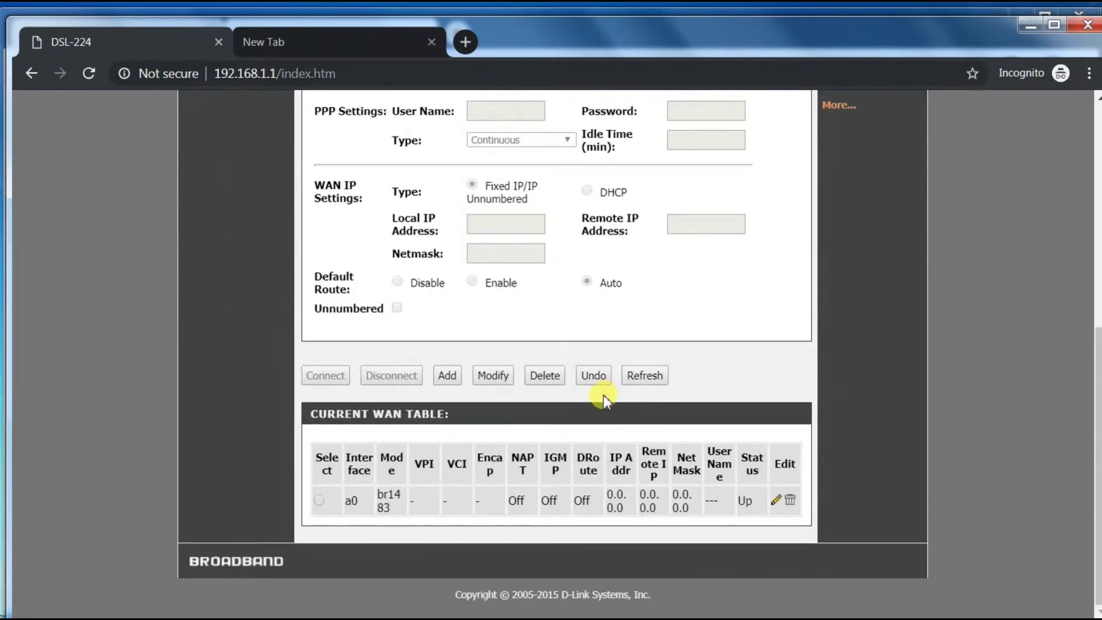
{"action": "left_click", "coordinate": [774, 502]}
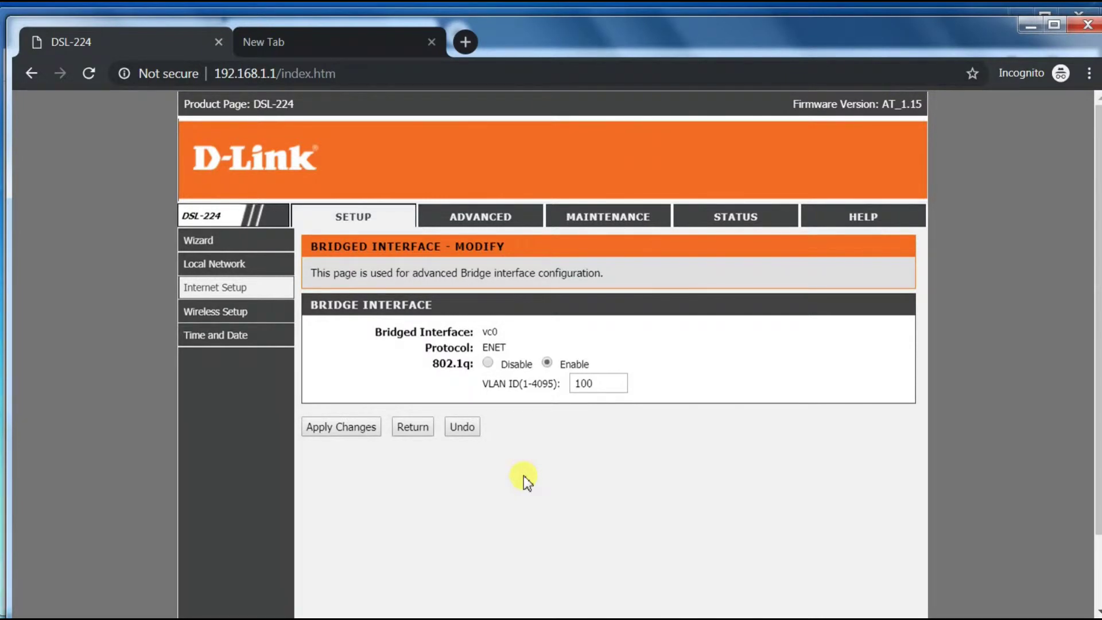
Check the STATUS page shows the a0 br1483 bridge WAN Up with IP 0.0.0.0
{"action": "left_click", "coordinate": [749, 217]}
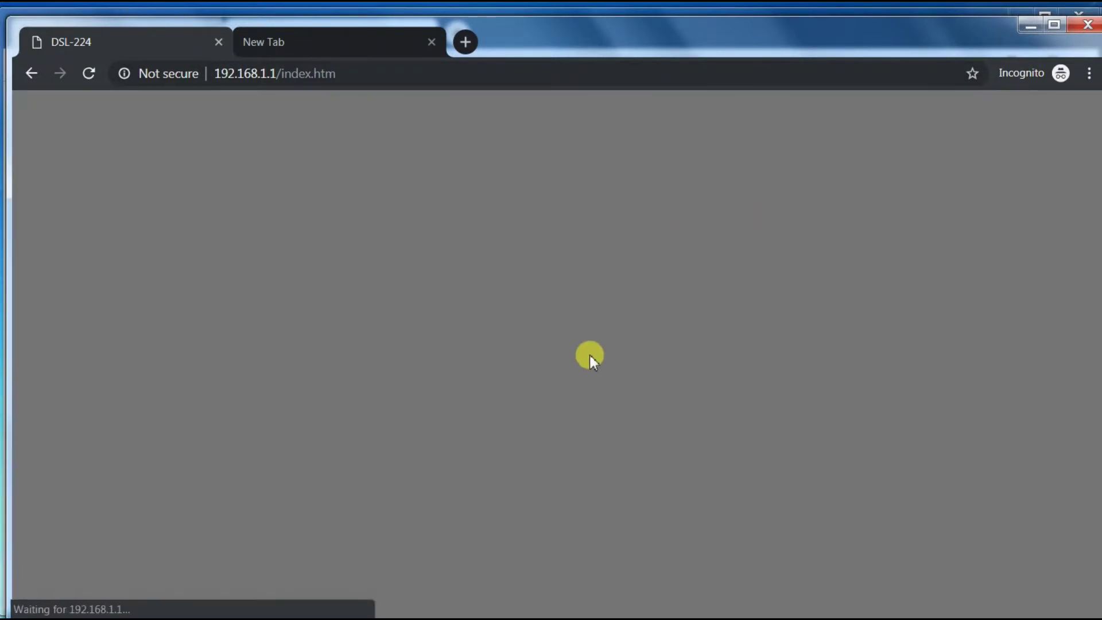
{"action": "scroll", "coordinate": [588, 387], "scroll_direction": "down", "scroll_amount": 6}
{"action": "scroll", "coordinate": [588, 387], "scroll_direction": "down", "scroll_amount": 5}
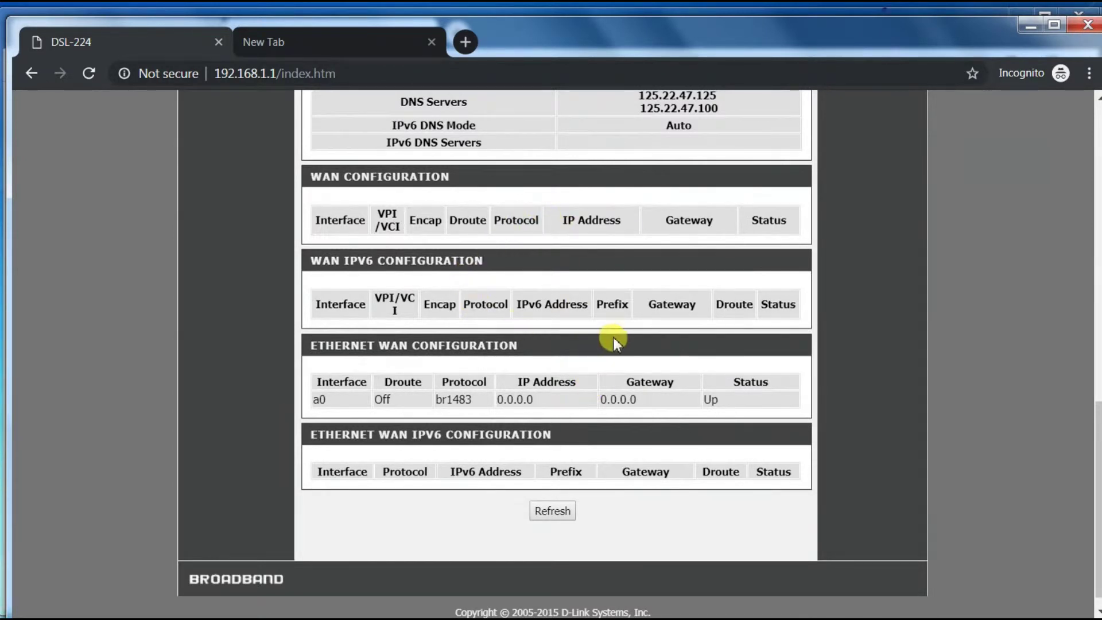
{"action": "left_click_drag", "start_coordinate": [534, 398], "coordinate": [503, 396]}
{"action": "left_click", "coordinate": [538, 403]}
Load the Archer C5 admin page at 192.168.10.1 in the empty new tab
{"action": "left_click", "coordinate": [346, 43]}
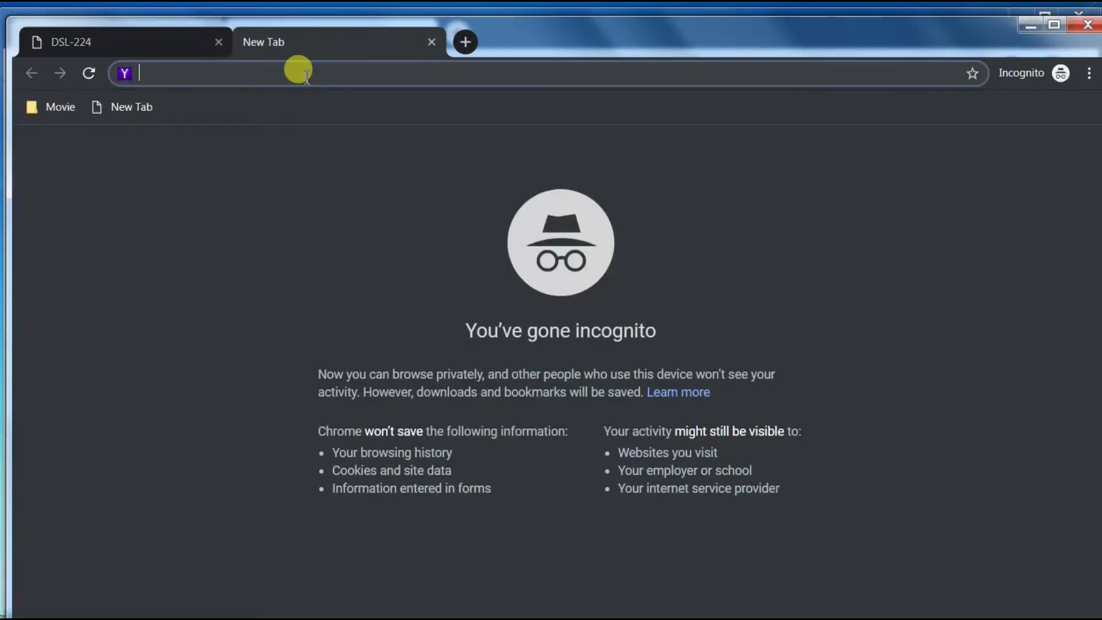
{"action": "type", "text": "192.168.10.1"}
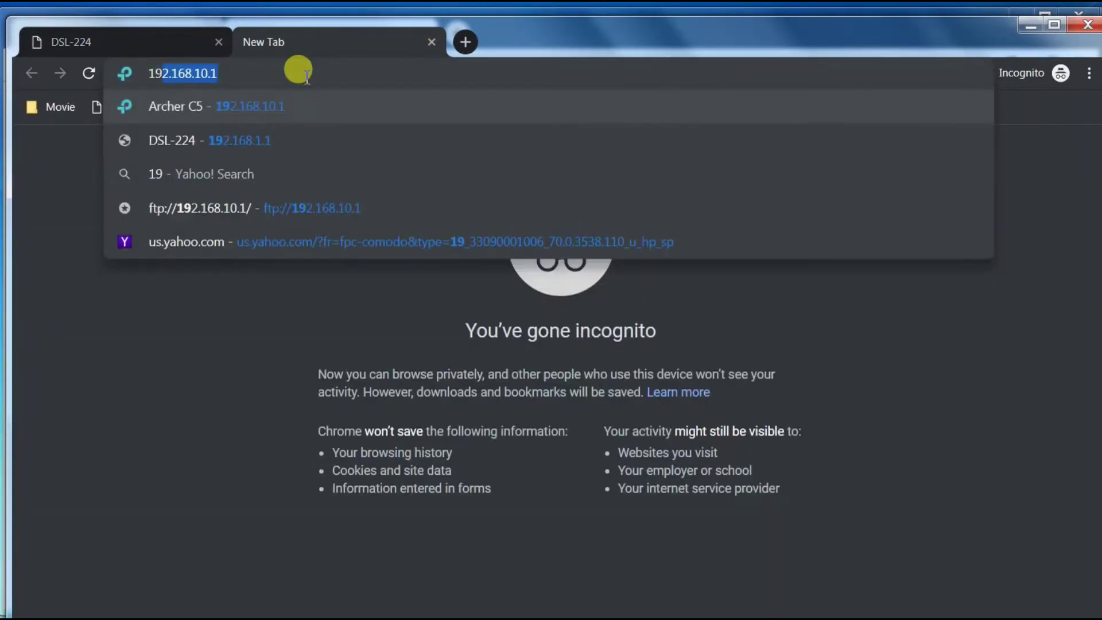
{"action": "key", "text": "Right"}
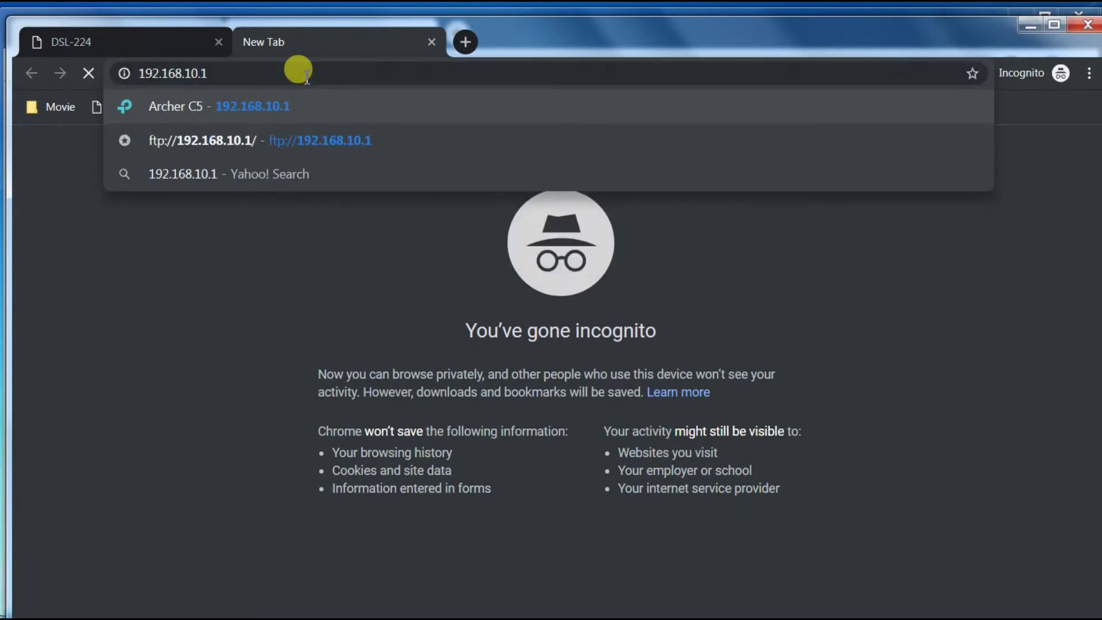
{"action": "key", "text": "Return"}
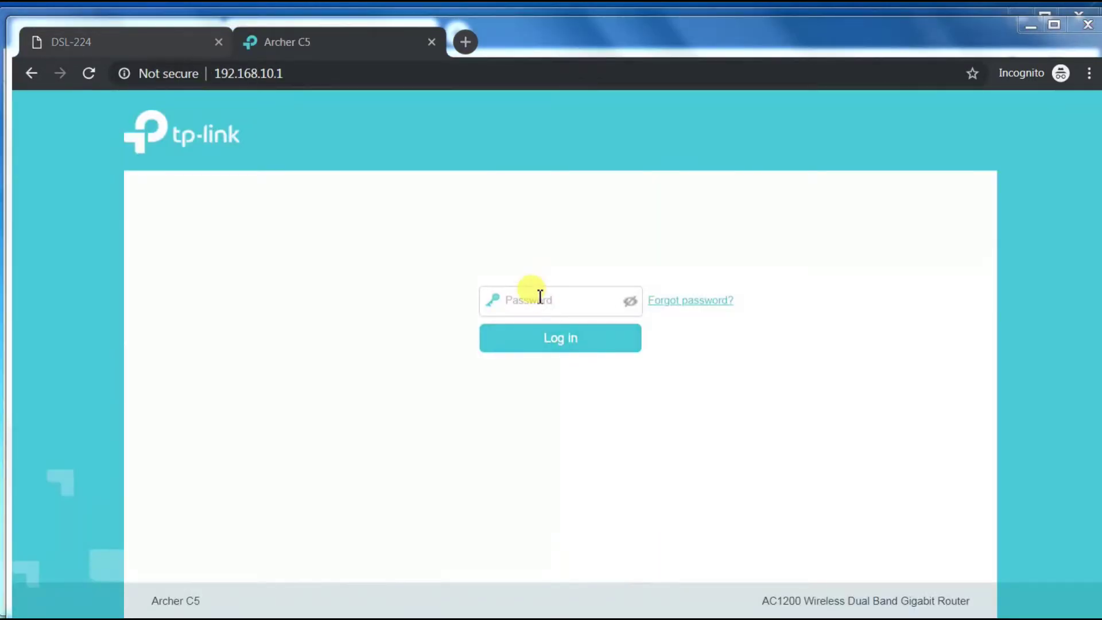
Log in with the admin password and go to Internet Connection Setup
{"action": "left_click", "coordinate": [540, 297]}
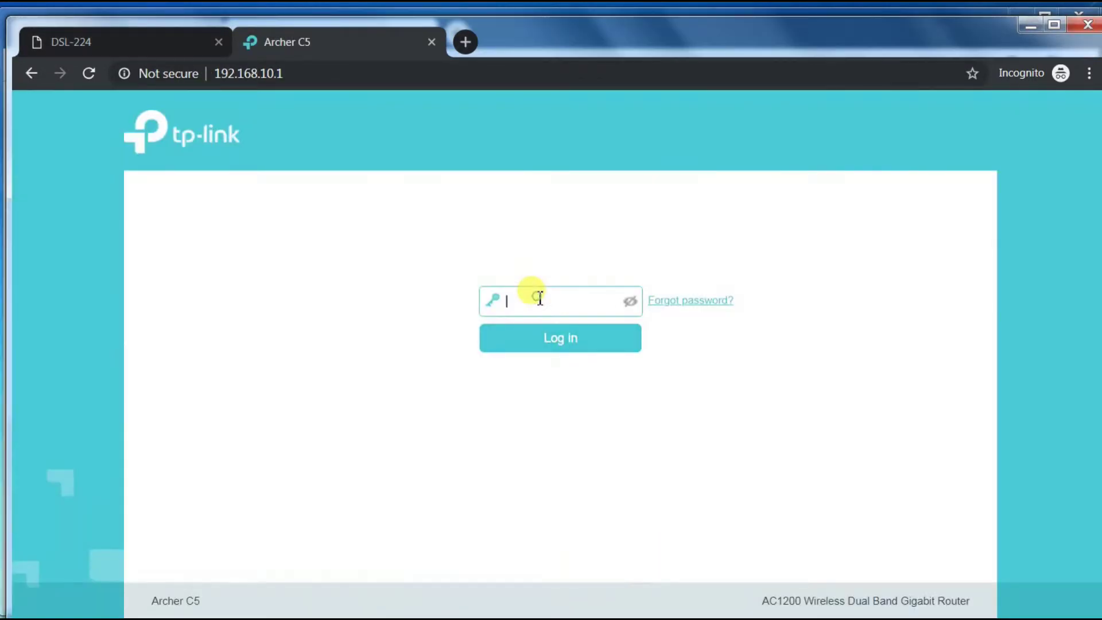
{"action": "key", "text": "Return"}
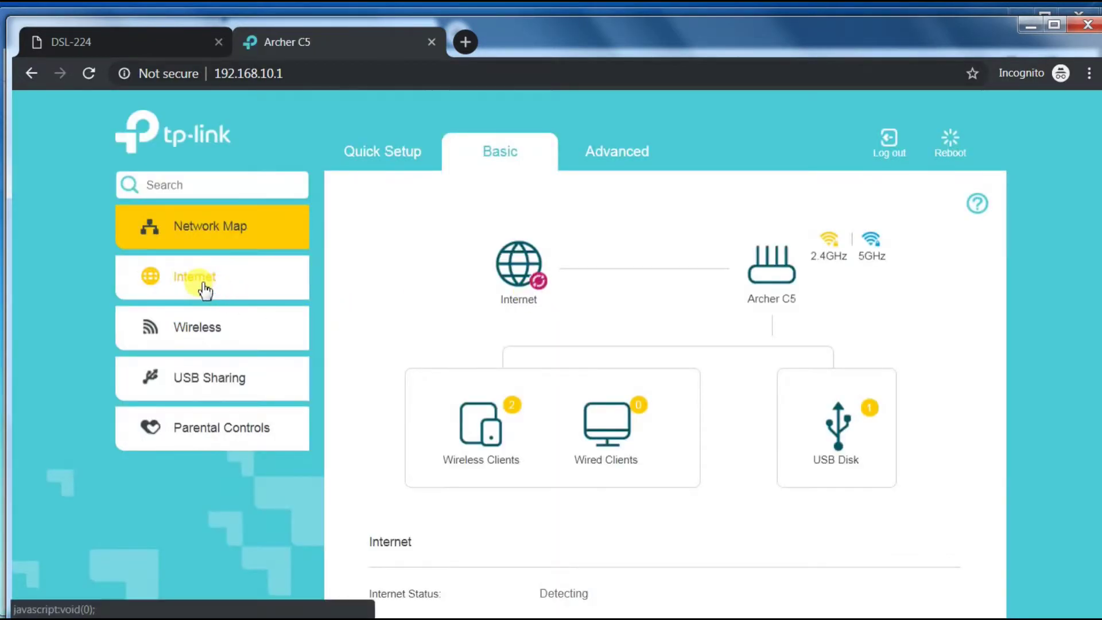
{"action": "left_click", "coordinate": [203, 283]}
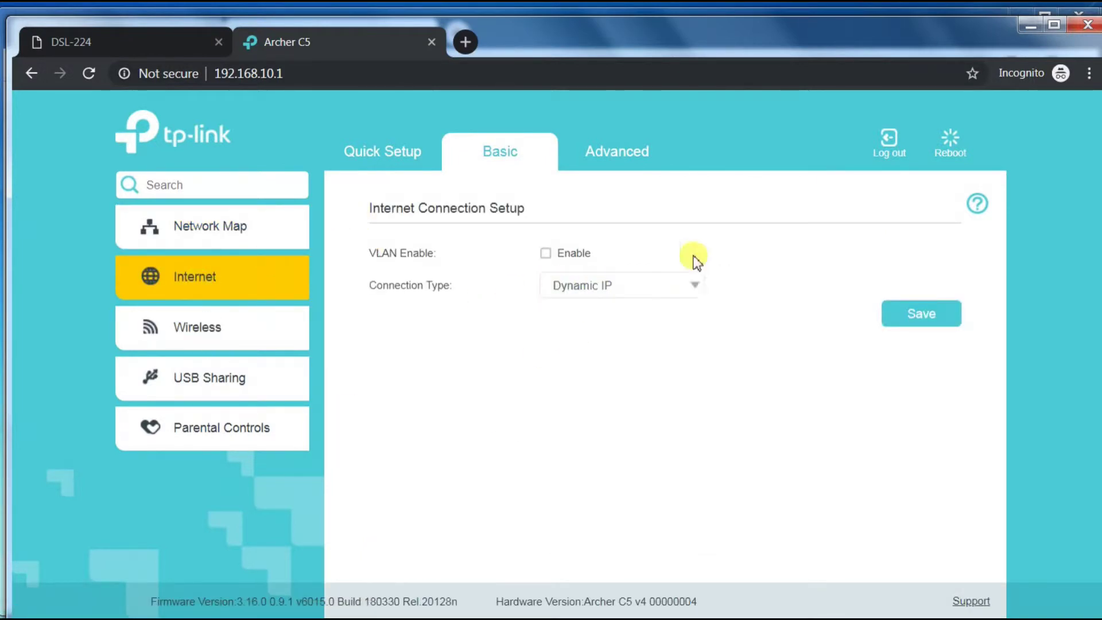
Change Connection Type to PPPoE, enter the ISP username and password, and save
{"action": "left_click", "coordinate": [618, 292]}
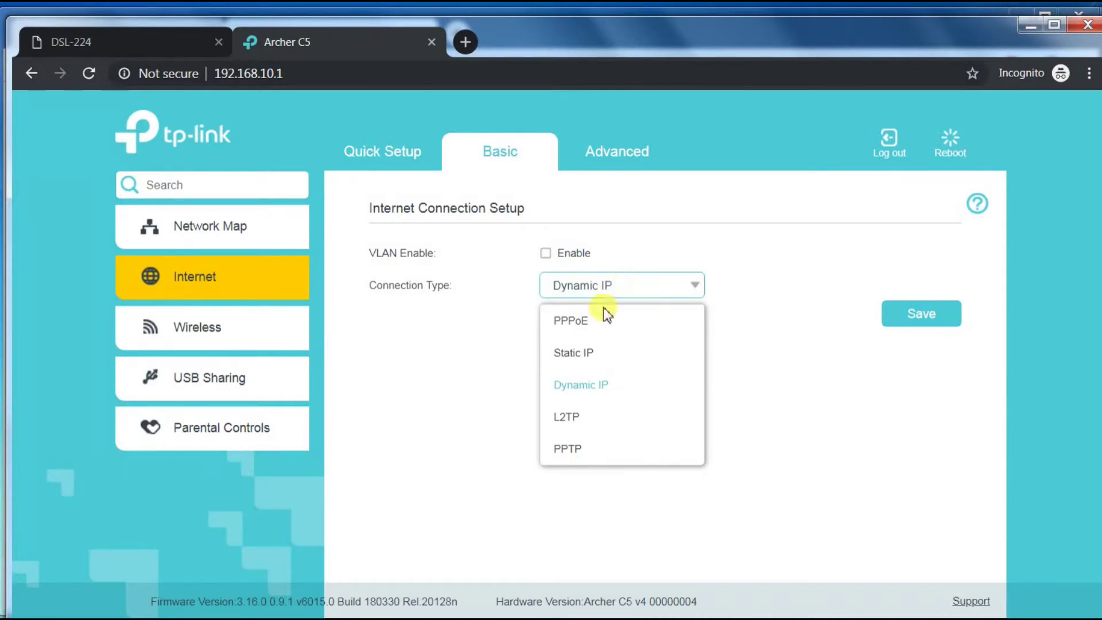
{"action": "left_click", "coordinate": [582, 321]}
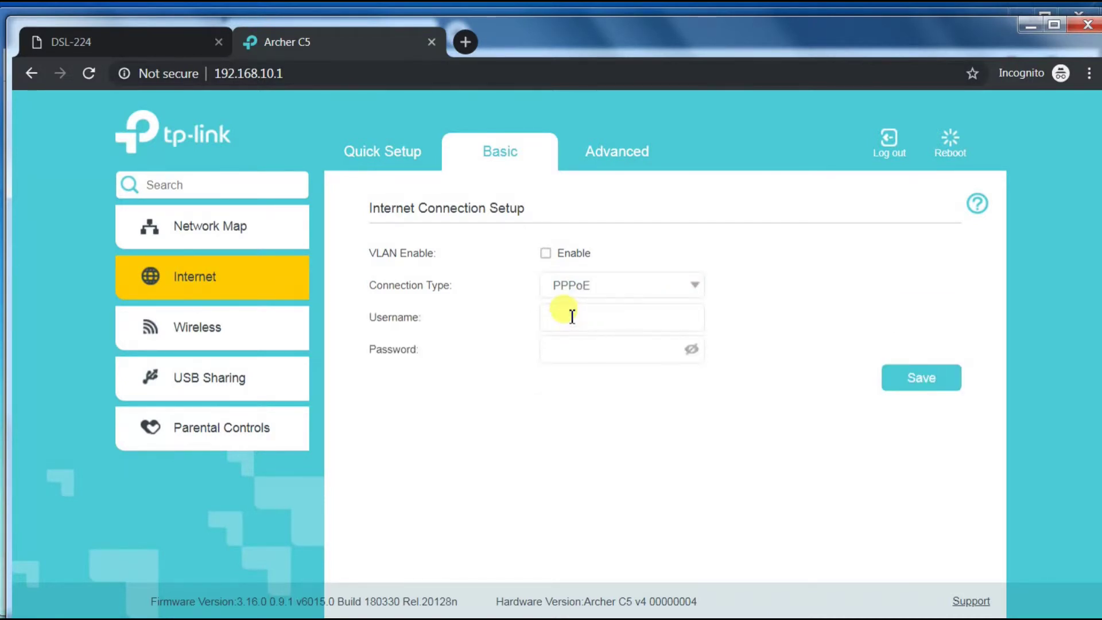
{"action": "left_click", "coordinate": [571, 317]}
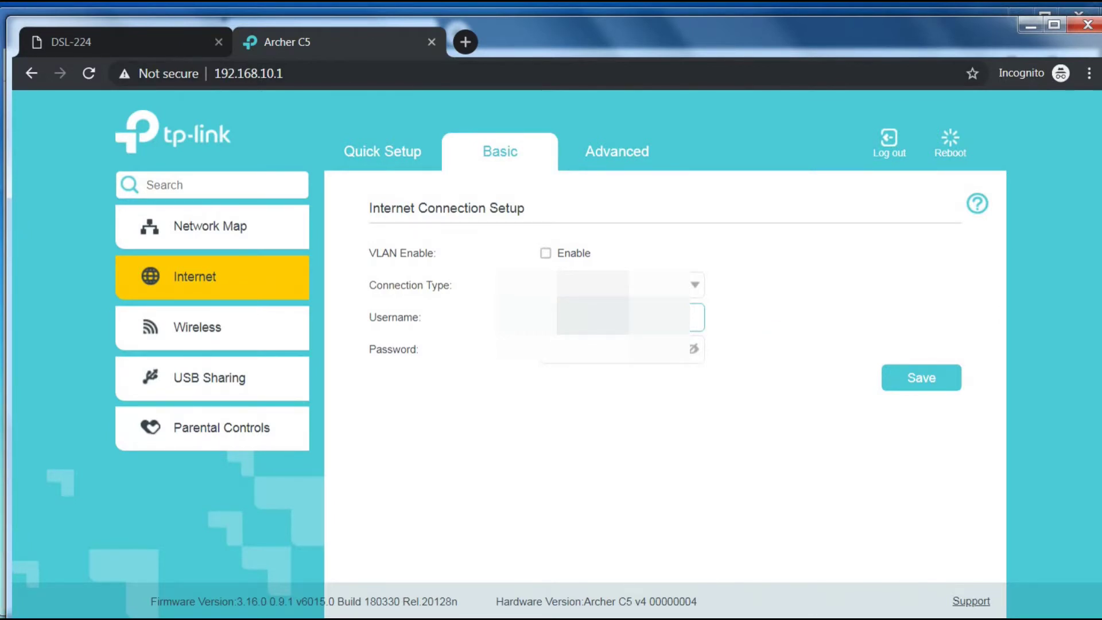
{"action": "left_click", "coordinate": [620, 349]}
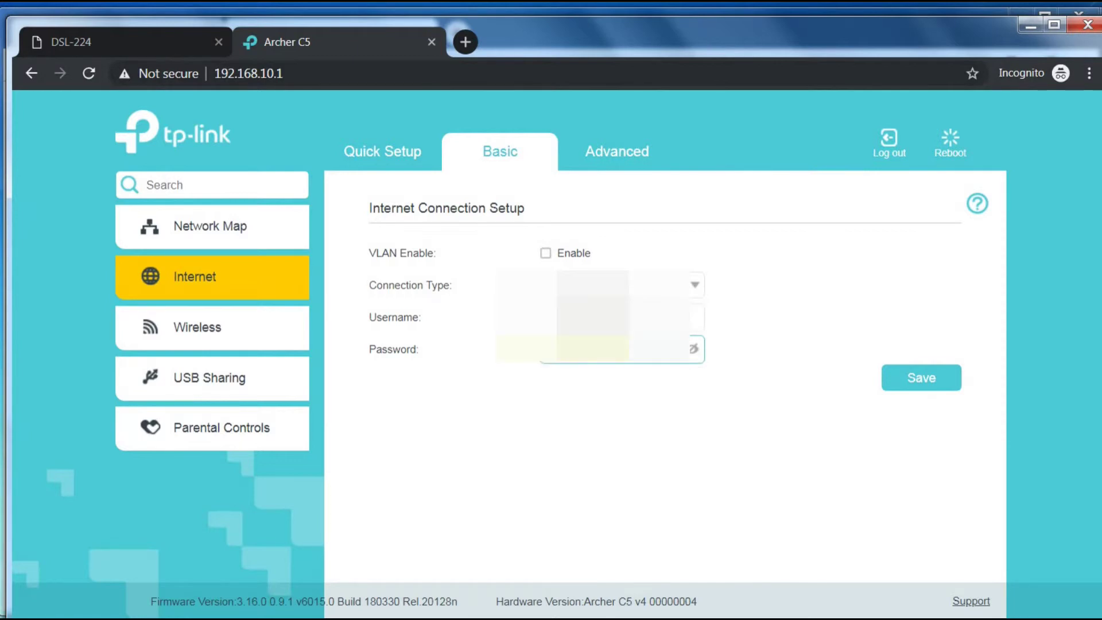
{"action": "left_click", "coordinate": [918, 379]}
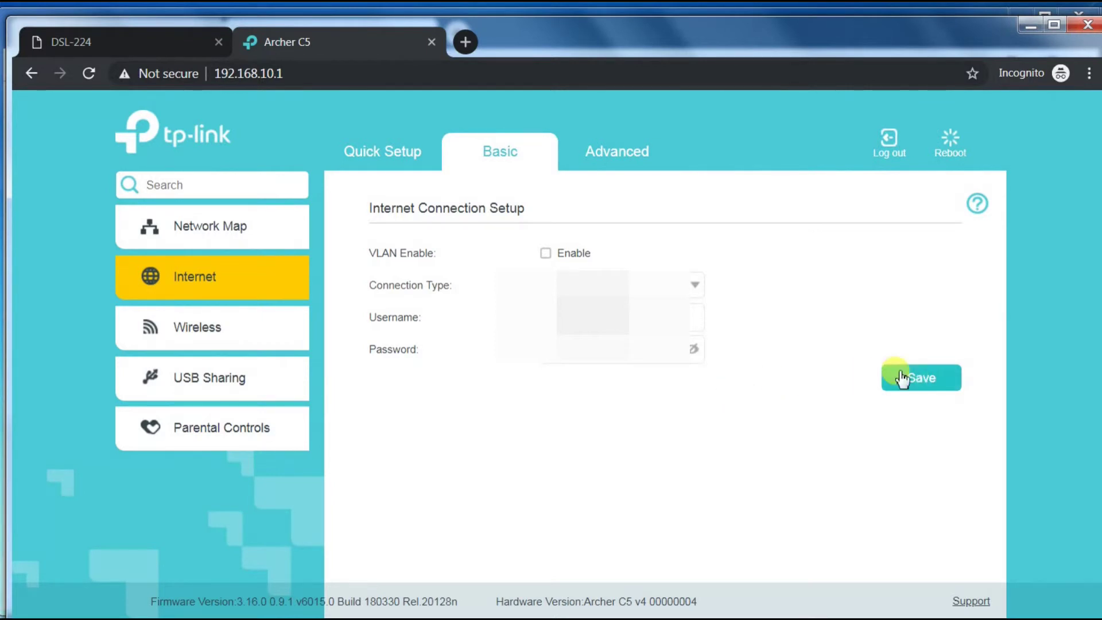
{"action": "left_click", "coordinate": [902, 378]}
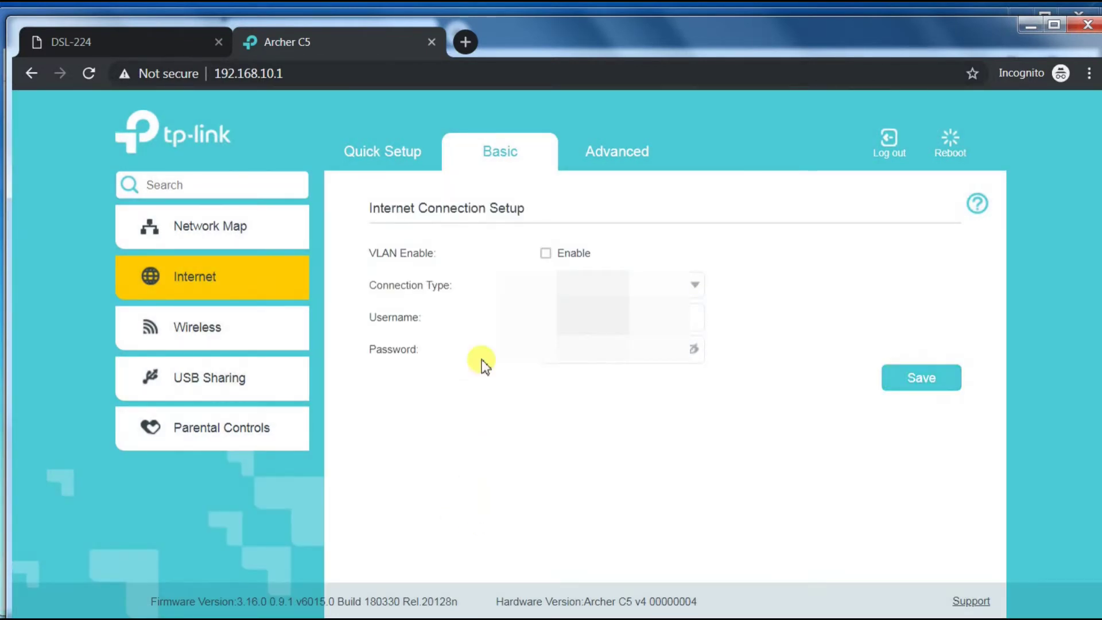
{"action": "left_click", "coordinate": [393, 156]}
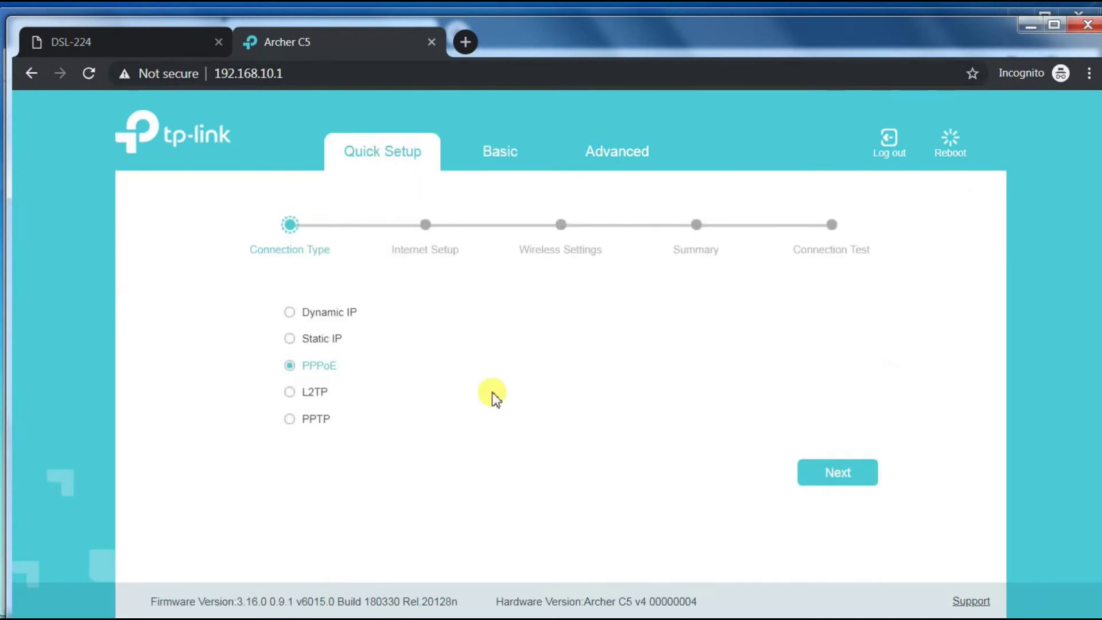
On the Basic network map, point out the PPPoE connection type and Disconnected internet status
{"action": "left_click", "coordinate": [484, 155]}
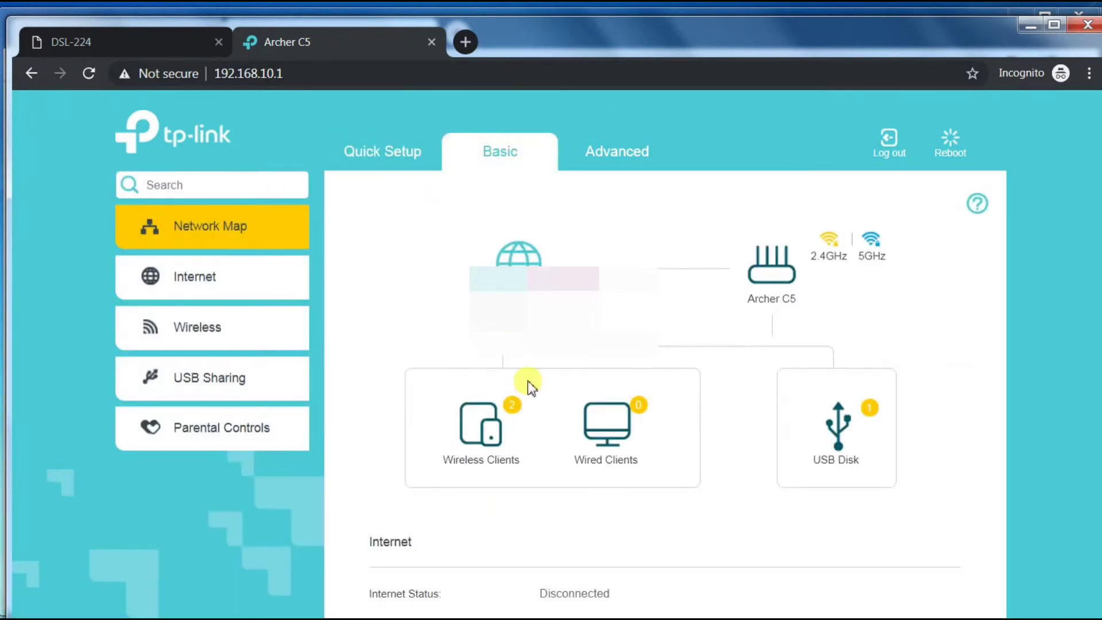
{"action": "scroll", "coordinate": [698, 489], "scroll_direction": "down", "scroll_amount": 2}
{"action": "scroll", "coordinate": [700, 491], "scroll_direction": "down", "scroll_amount": 2}
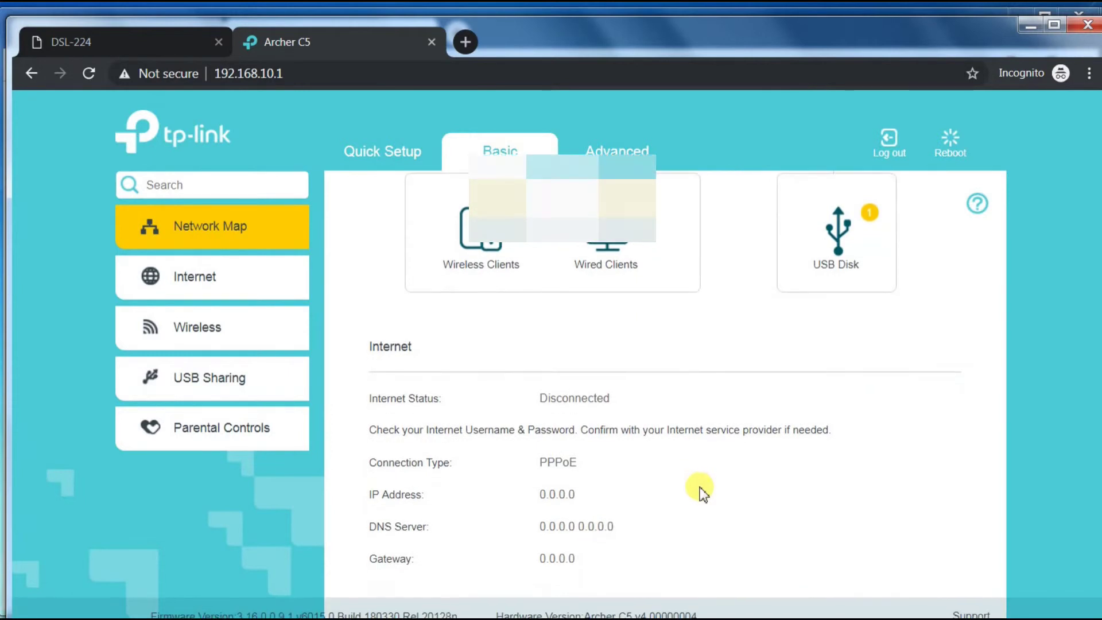
{"action": "left_click_drag", "start_coordinate": [619, 401], "coordinate": [513, 399]}
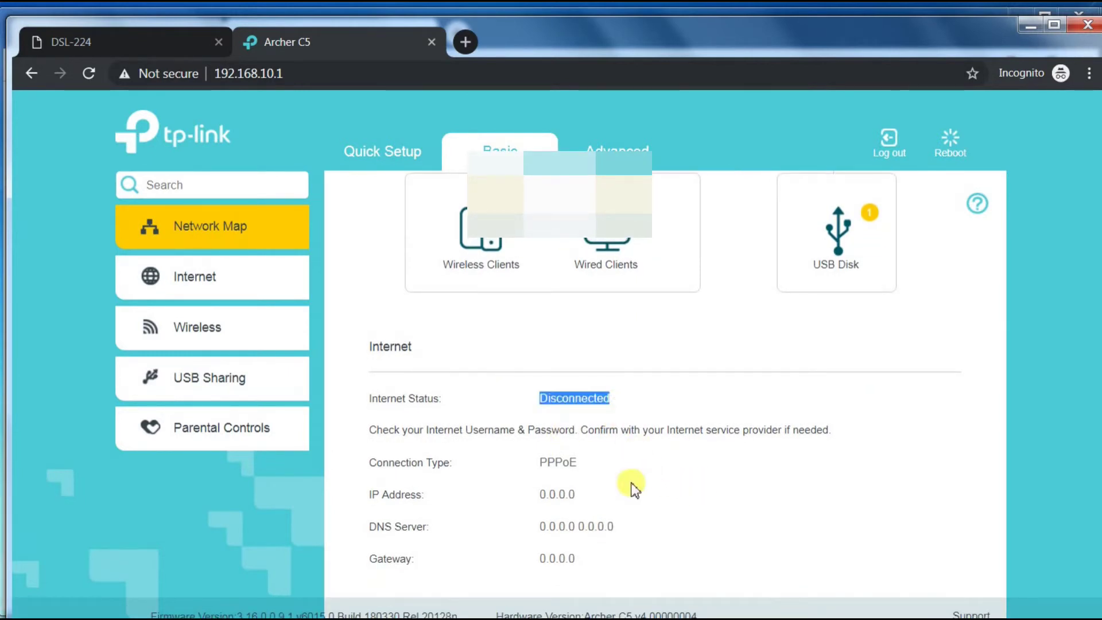
{"action": "scroll", "coordinate": [632, 486], "scroll_direction": "down", "scroll_amount": 1}
{"action": "left_click_drag", "start_coordinate": [595, 449], "coordinate": [529, 437]}
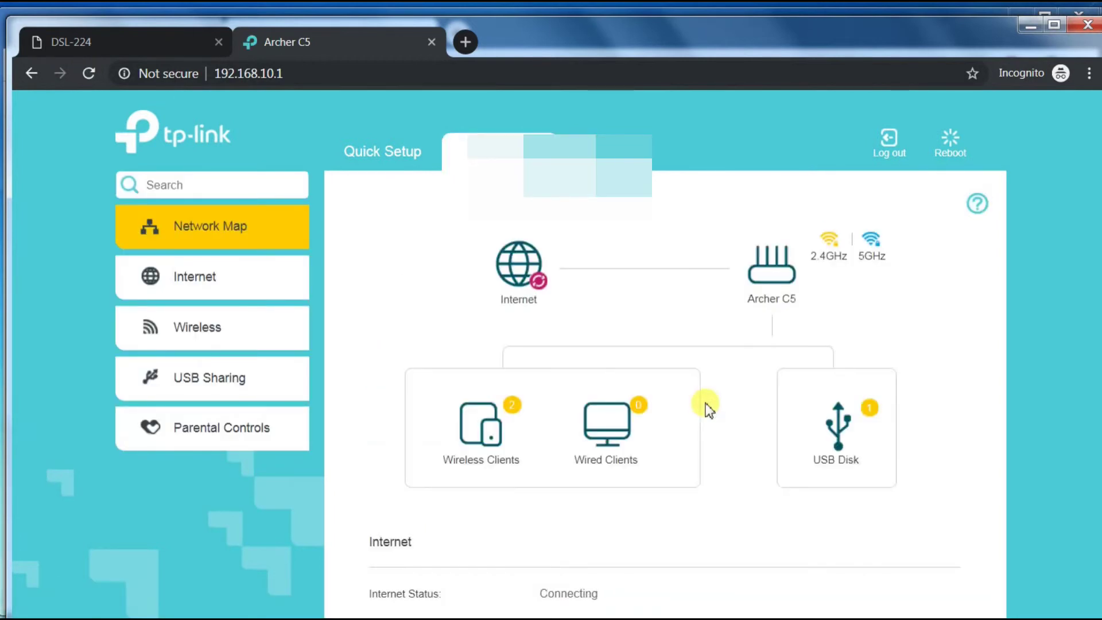
{"action": "scroll", "coordinate": [701, 436], "scroll_direction": "down", "scroll_amount": 3}
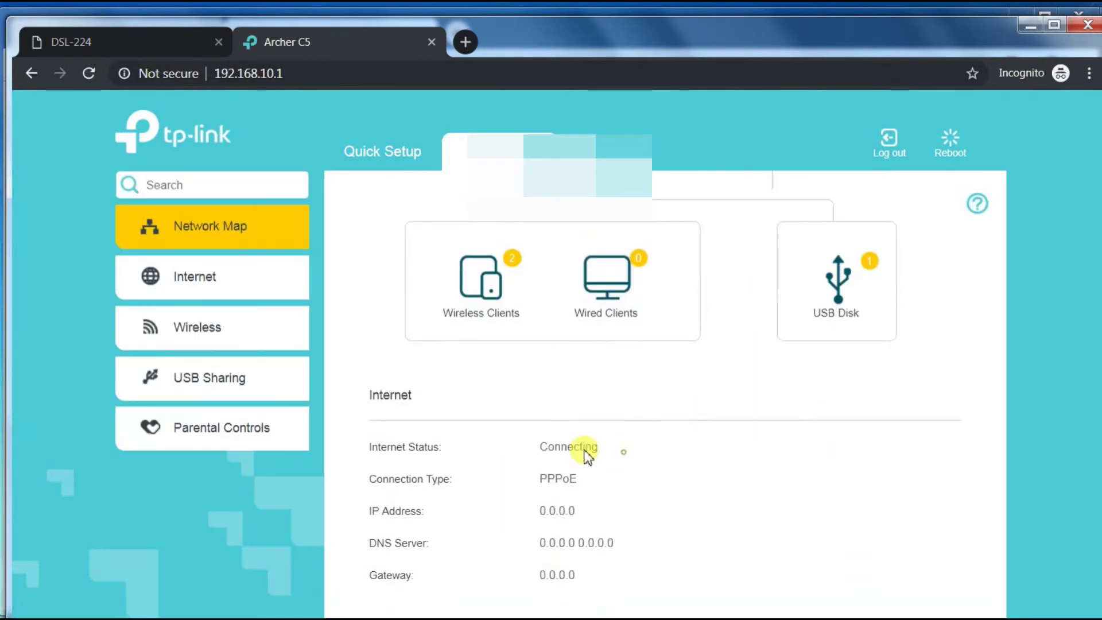
{"action": "scroll", "coordinate": [659, 492], "scroll_direction": "down", "scroll_amount": 1}
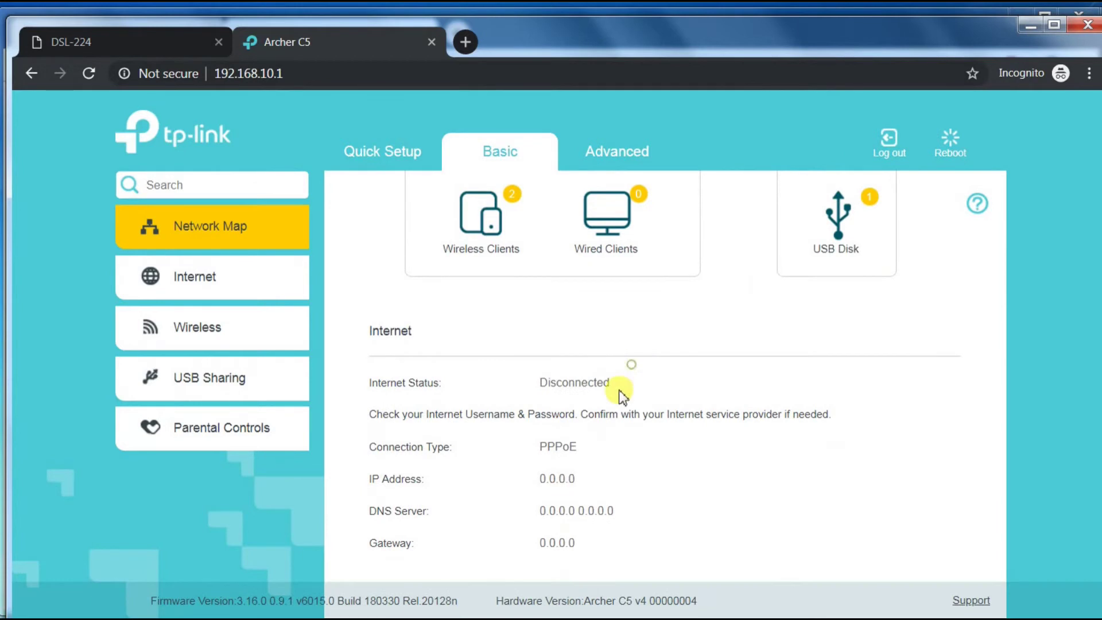
{"action": "left_click_drag", "start_coordinate": [613, 383], "coordinate": [526, 374]}
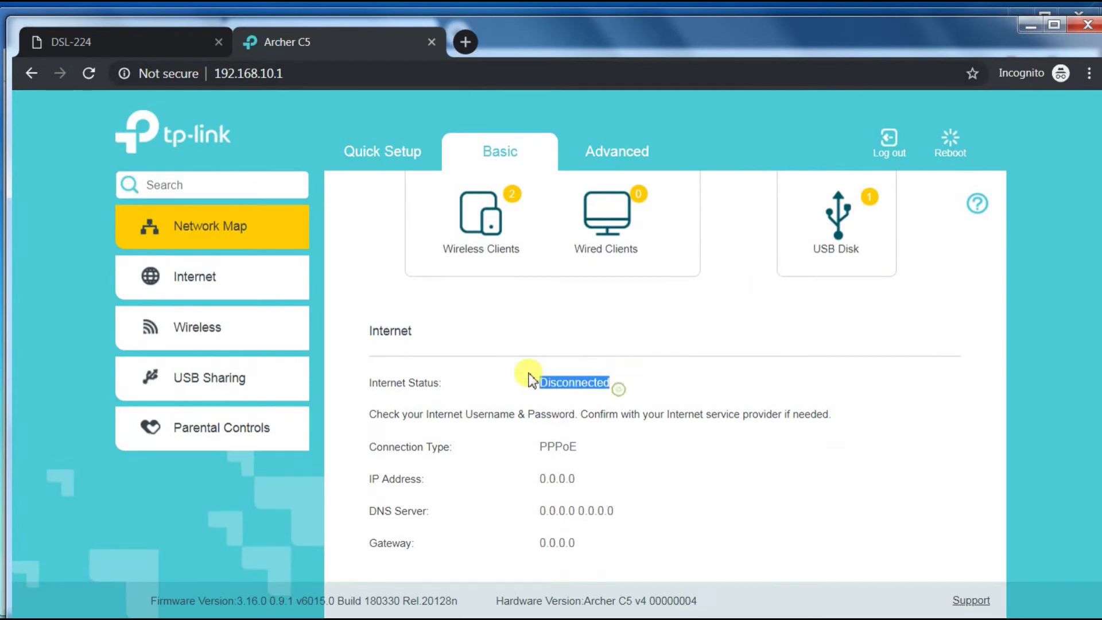
Reload the router page twice to refresh the internet status, noting the username/password hint
{"action": "left_click", "coordinate": [92, 74]}
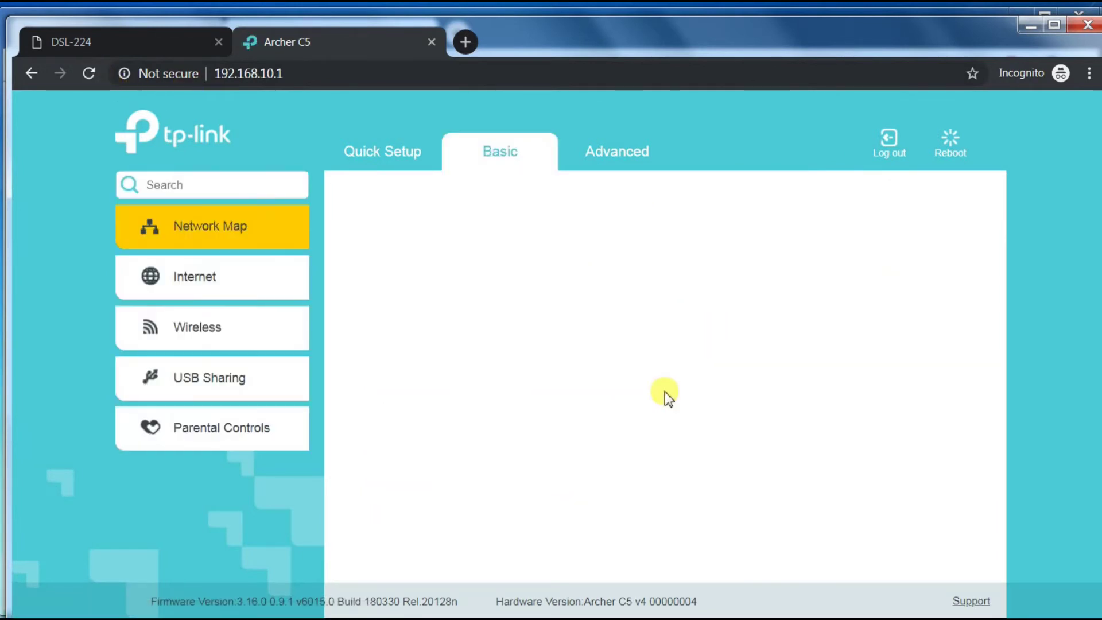
{"action": "scroll", "coordinate": [665, 396], "scroll_direction": "down", "scroll_amount": 3}
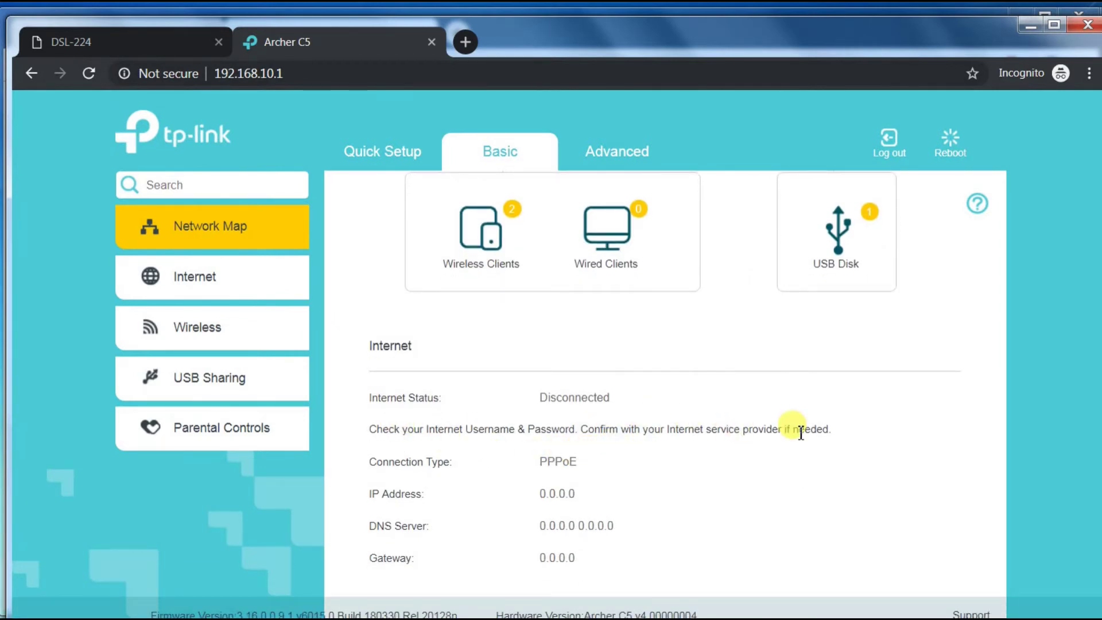
{"action": "left_click_drag", "start_coordinate": [831, 430], "coordinate": [531, 429]}
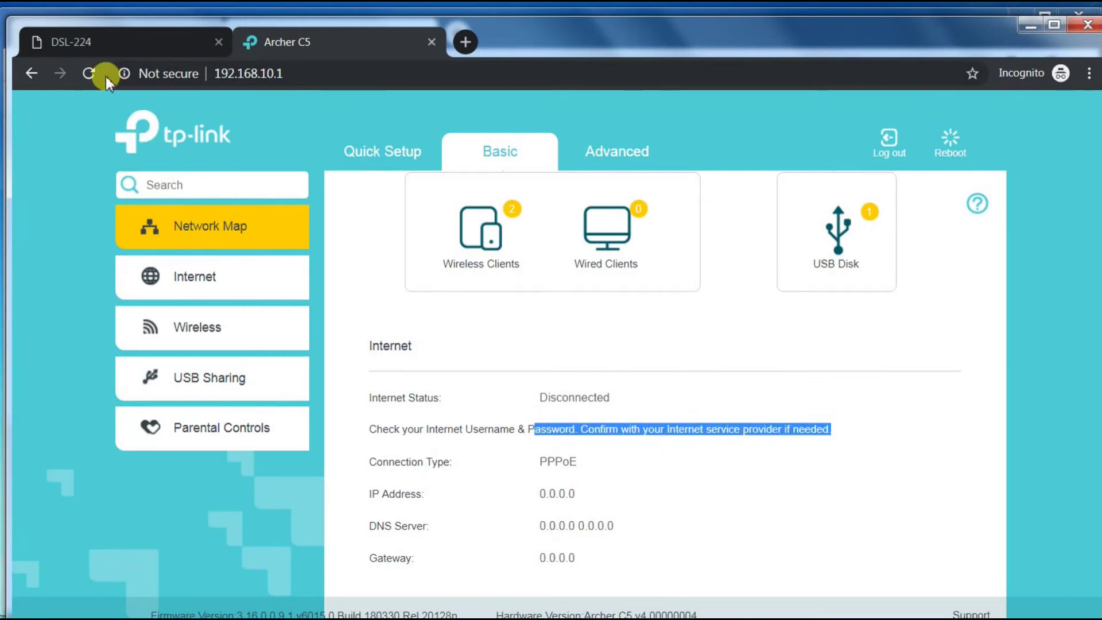
{"action": "left_click", "coordinate": [88, 74]}
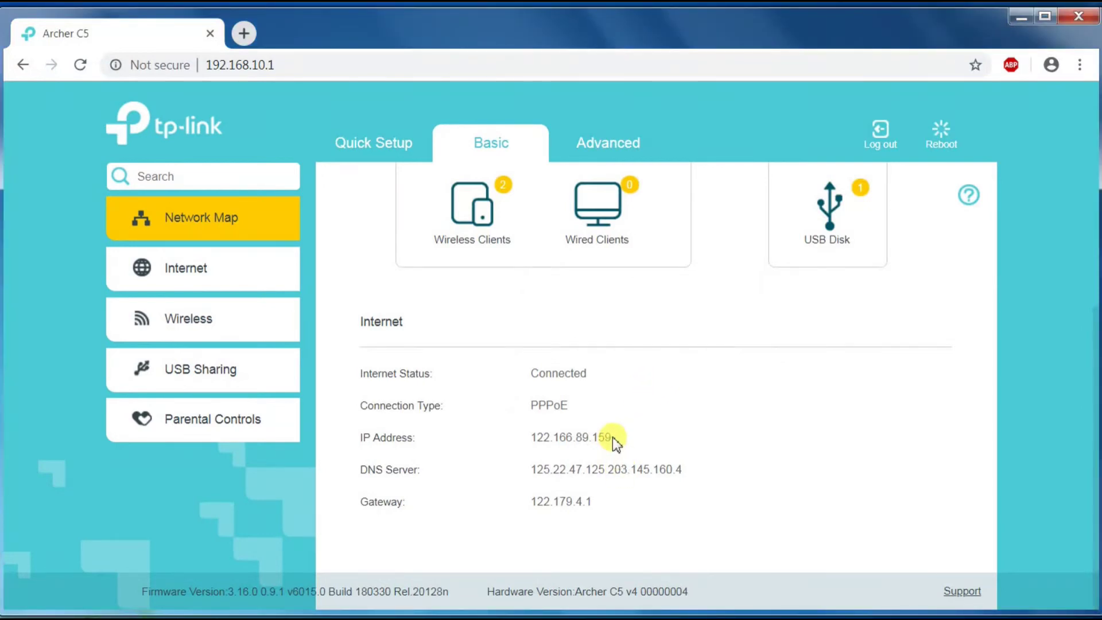
Highlight the IP address 122.166.89.159 and gateway 122.179.4.1 in the Internet section
{"action": "left_click_drag", "start_coordinate": [612, 436], "coordinate": [489, 435]}
{"action": "left_click", "coordinate": [522, 496]}
{"action": "left_click_drag", "start_coordinate": [602, 508], "coordinate": [536, 472]}
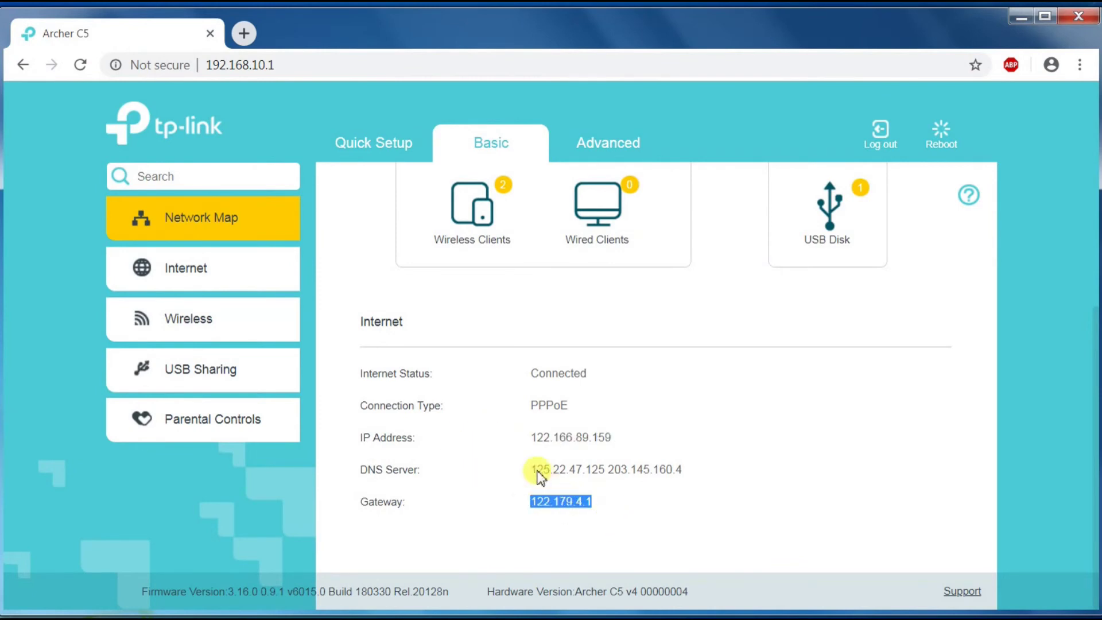
{"action": "left_click", "coordinate": [401, 435]}
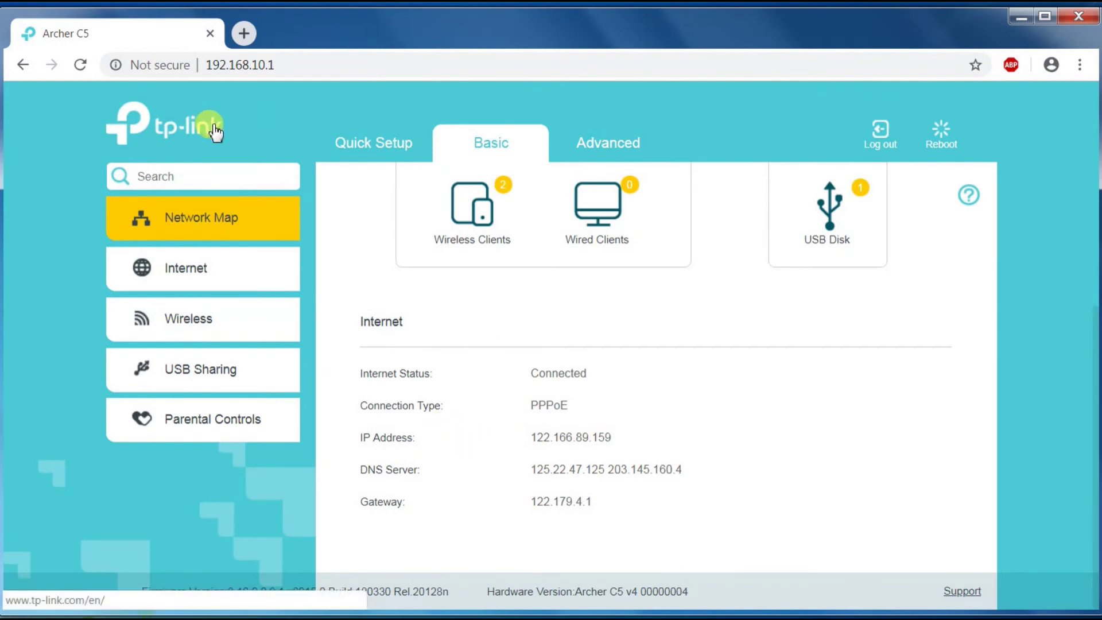
{"action": "left_click", "coordinate": [240, 31]}
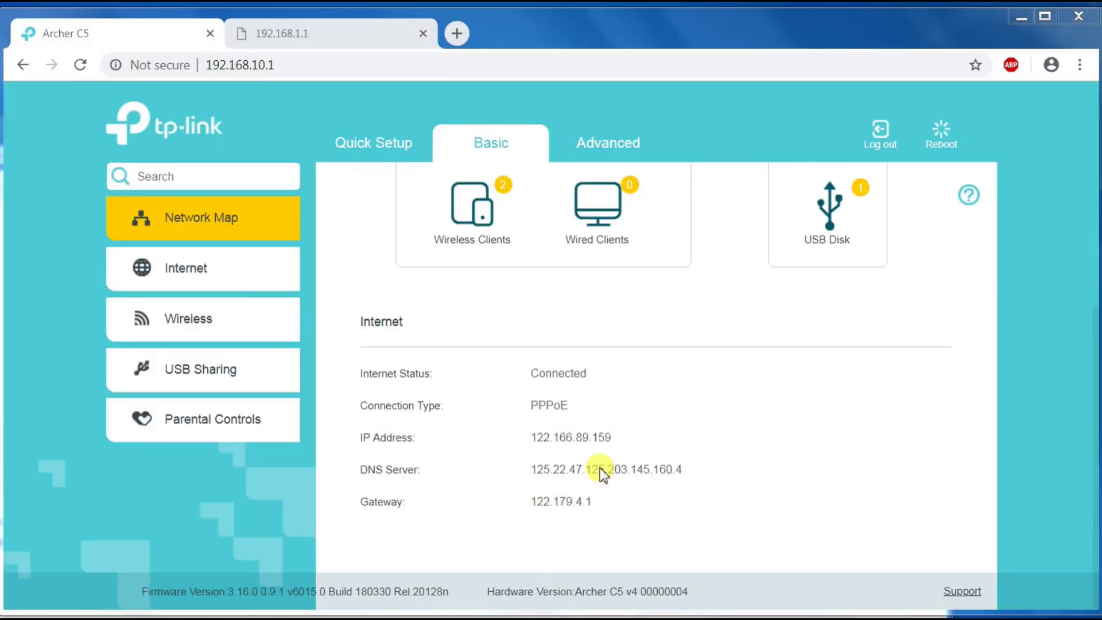
{"action": "double_click", "coordinate": [607, 504]}
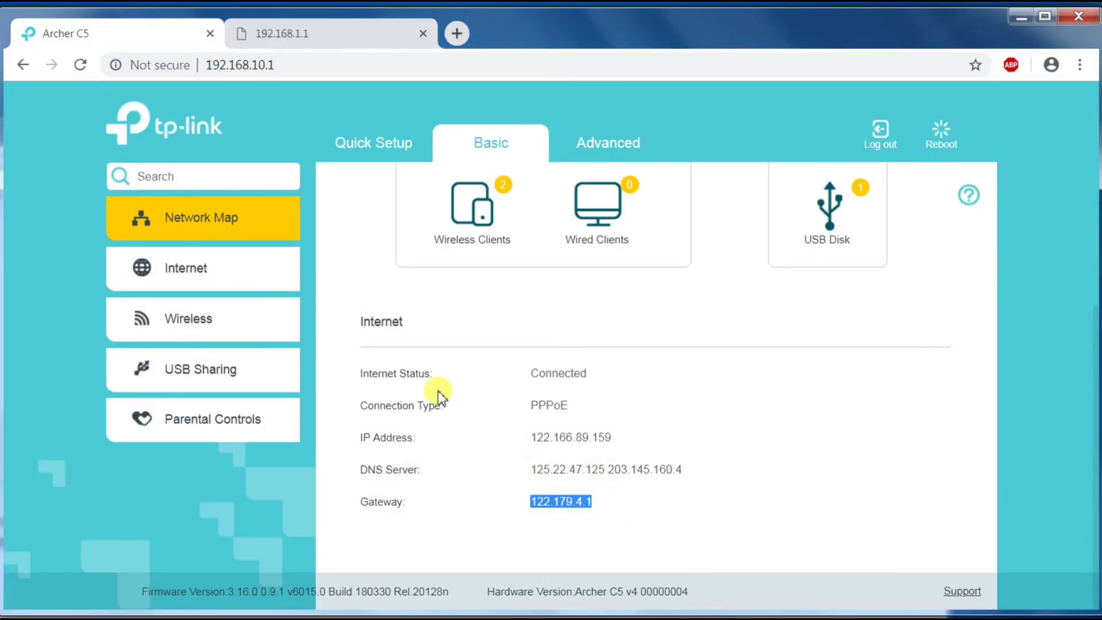
{"action": "left_click", "coordinate": [400, 376]}
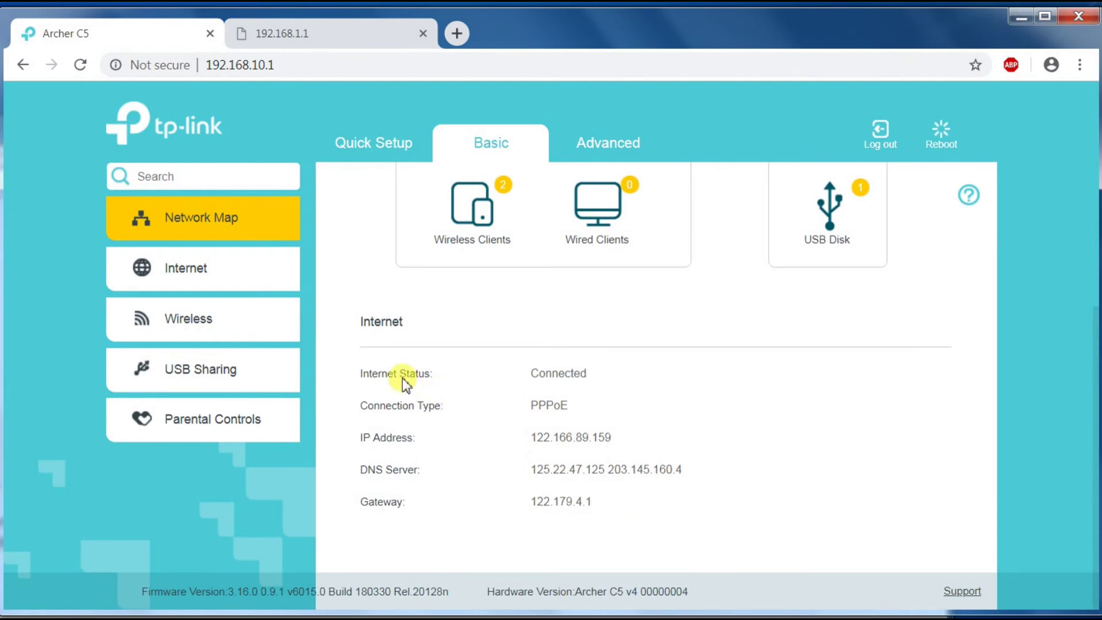
{"action": "left_click_drag", "start_coordinate": [357, 371], "coordinate": [594, 517]}
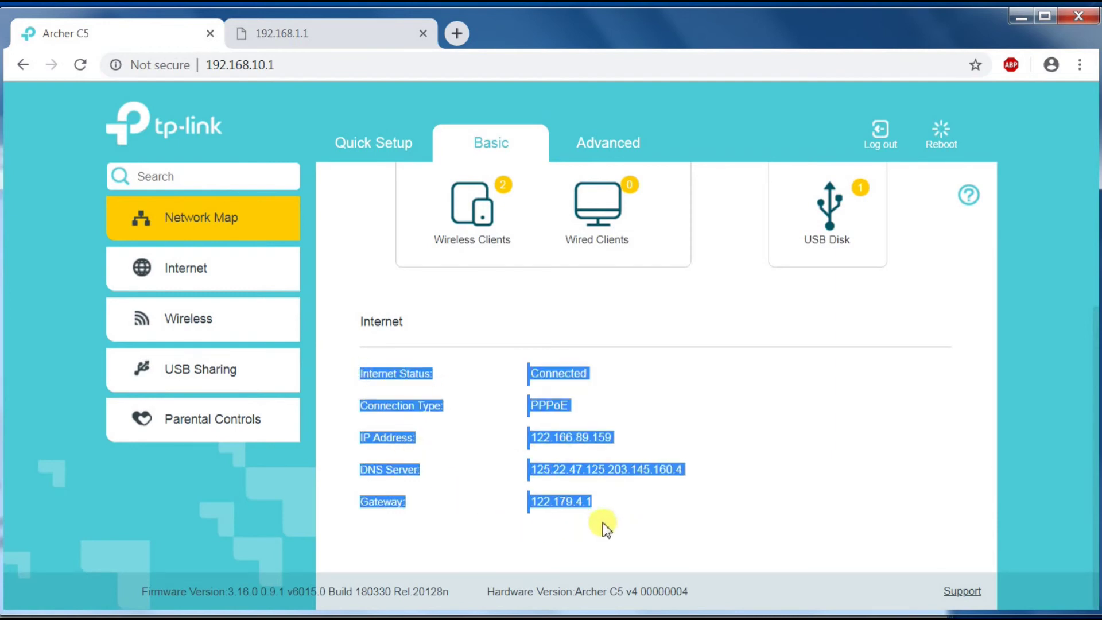
{"action": "left_click", "coordinate": [600, 505]}
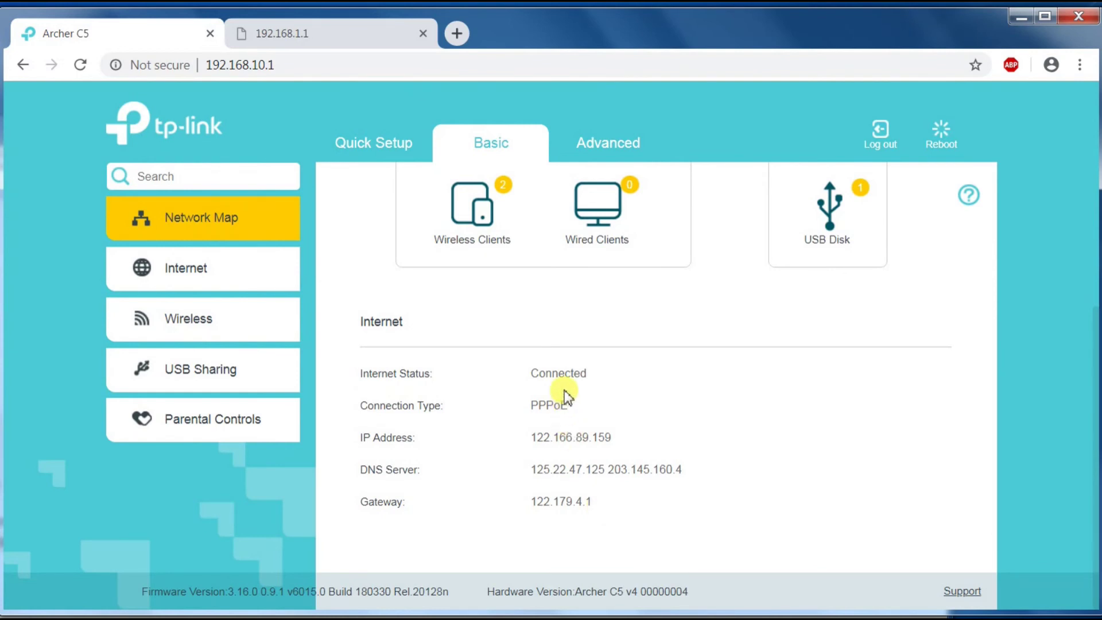
{"action": "left_click_drag", "start_coordinate": [592, 373], "coordinate": [532, 370]}
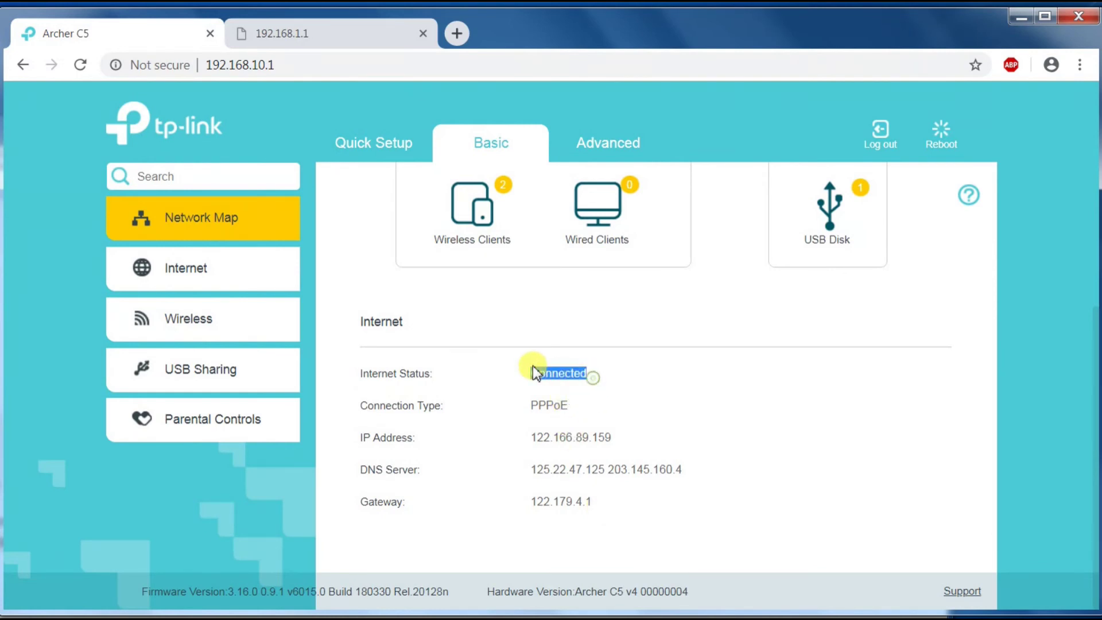
{"action": "left_click", "coordinate": [560, 431]}
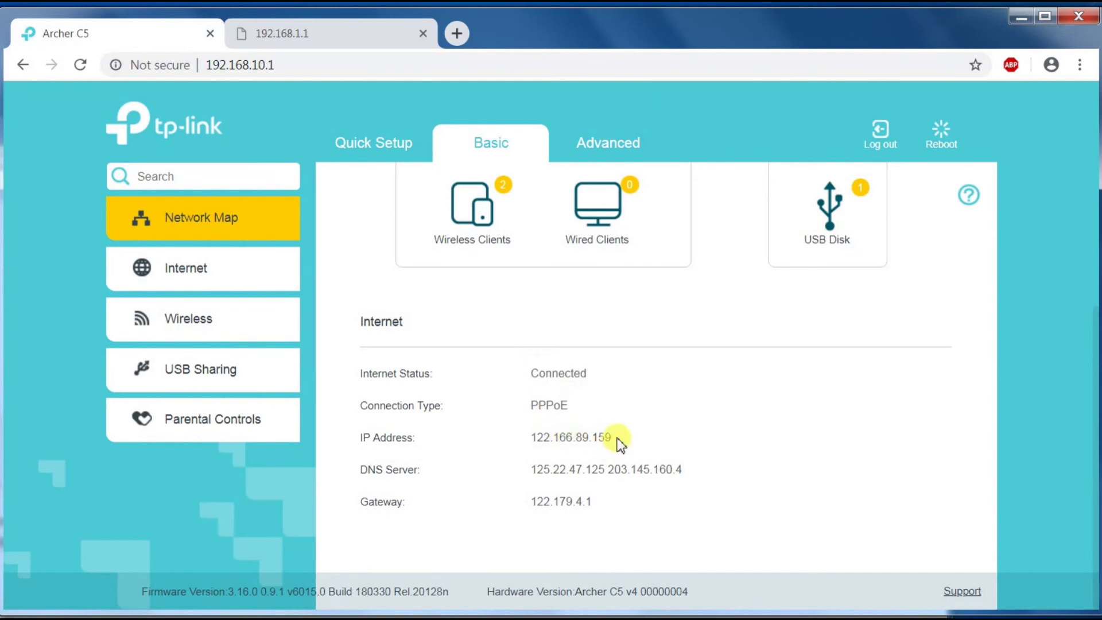
{"action": "left_click_drag", "start_coordinate": [547, 436], "coordinate": [532, 436]}
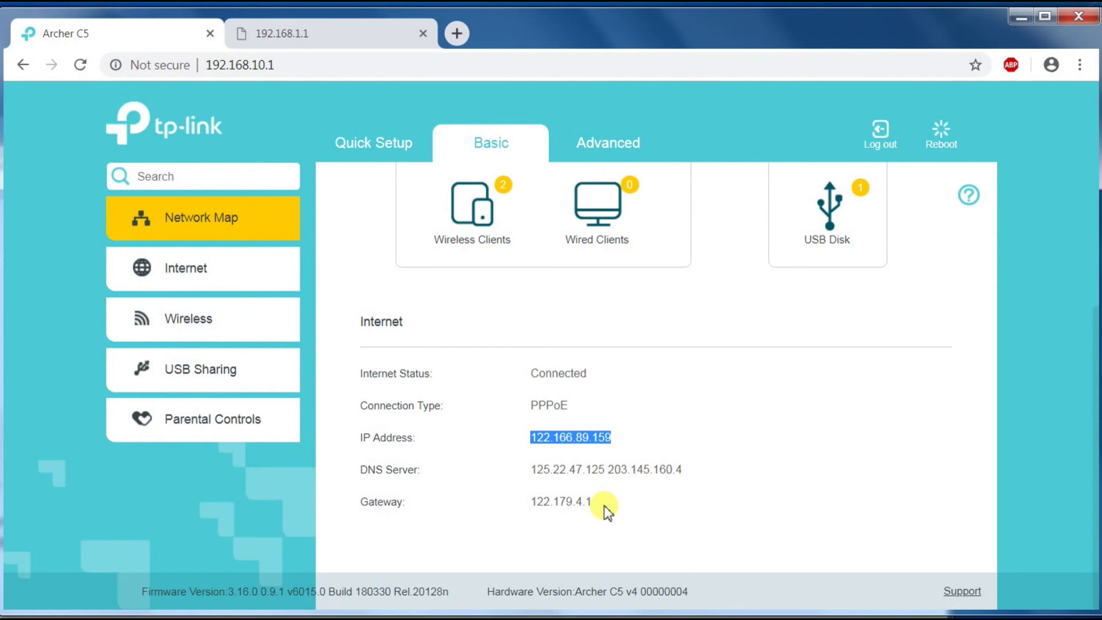
{"action": "left_click", "coordinate": [604, 505]}
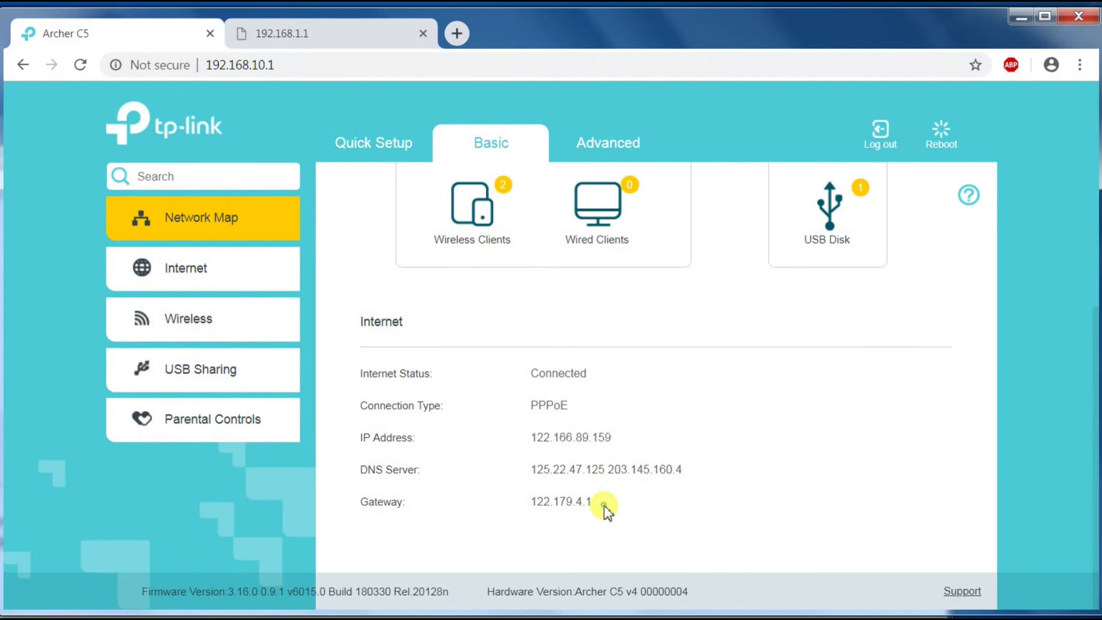
{"action": "left_click_drag", "start_coordinate": [603, 505], "coordinate": [529, 503]}
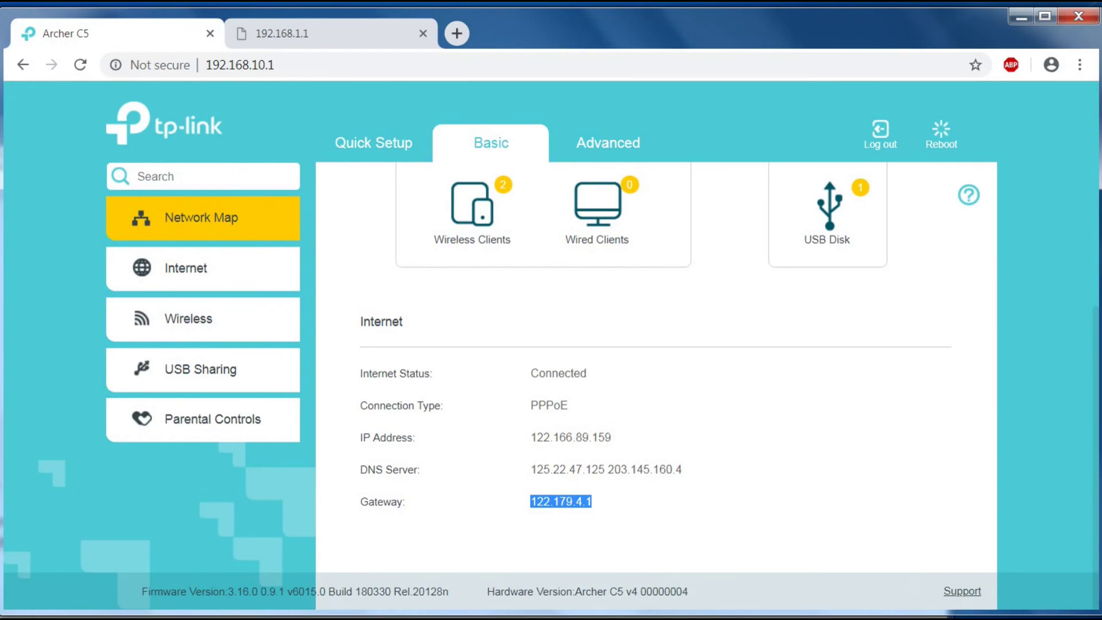